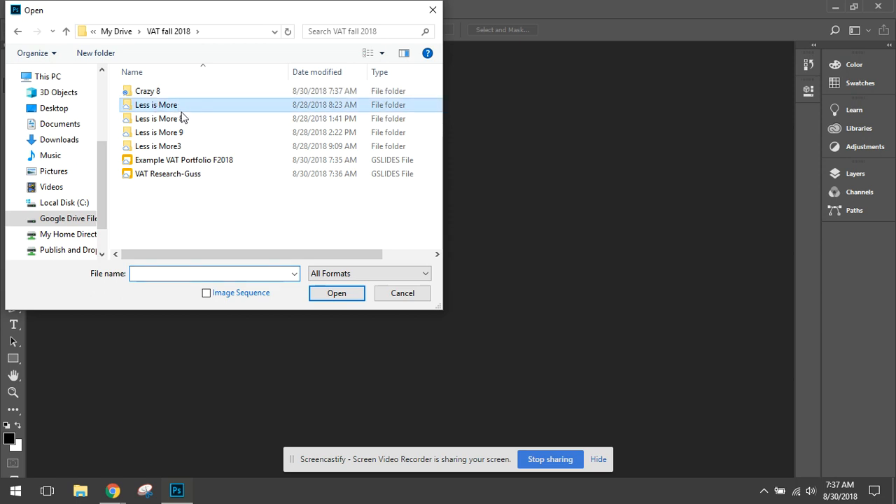
- Open the Lily_Lilium_'Citronella'_Flower image from the Less is More folder in VAT fall 2018
left_click(402, 293)
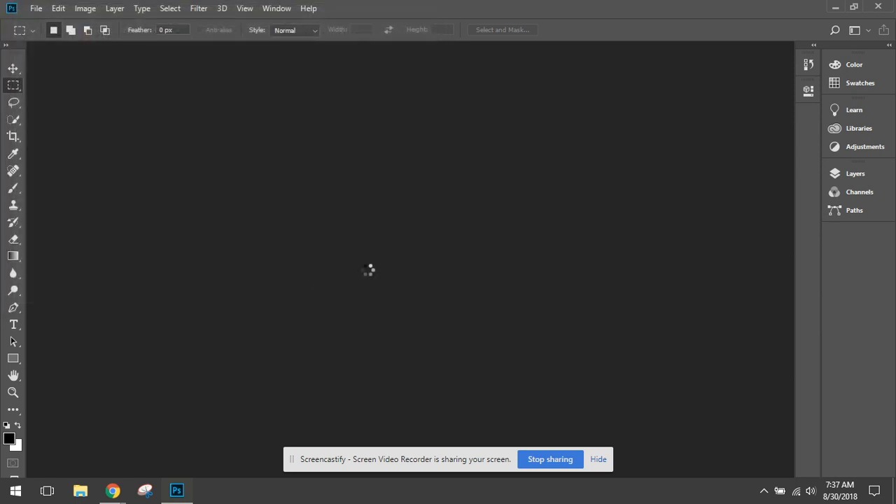
left_click(177, 51)
left_click(36, 8)
left_click(70, 35)
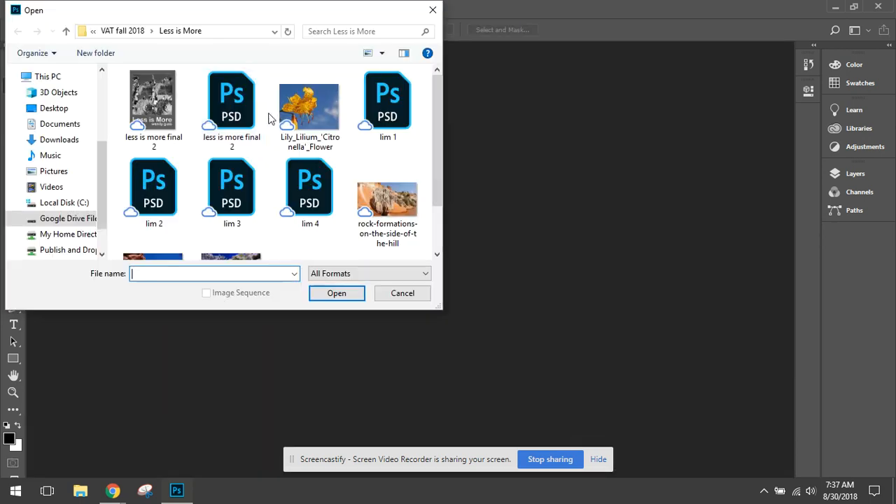
scroll(311, 126, "down", 1)
scroll(313, 115, "up", 1)
double_click(311, 110)
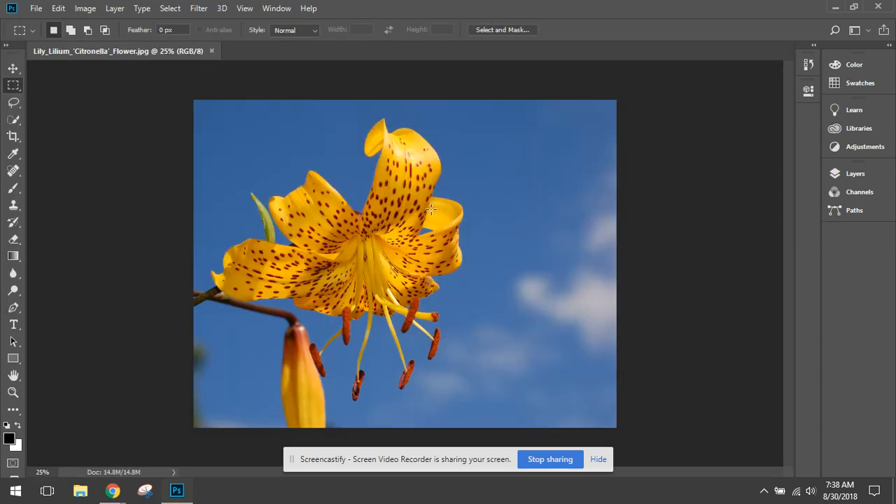
- Show the Layers panel, detach it as a floating panel beside the image and make it taller
left_click(853, 174)
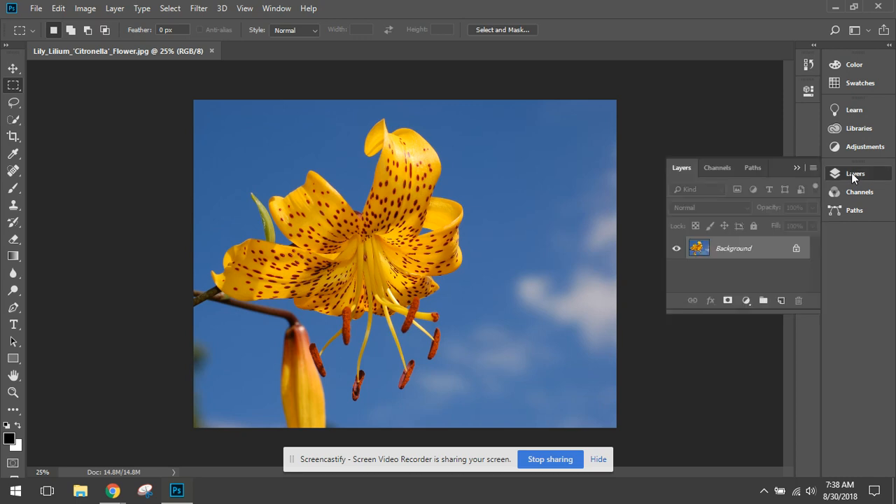
left_click_drag(677, 169, 715, 222)
left_click(796, 168)
left_click_drag(787, 369, 787, 427)
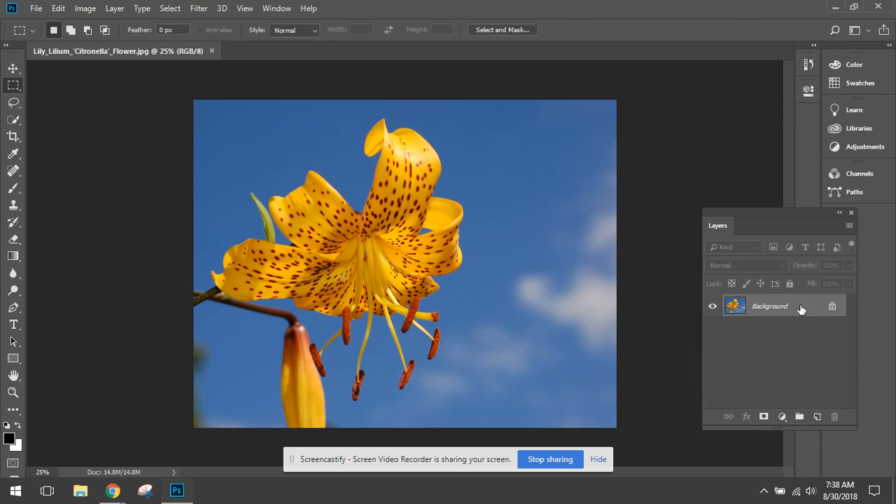
- Duplicate the Background layer in the same document under the name Background copy
right_click(799, 308)
left_click(806, 333)
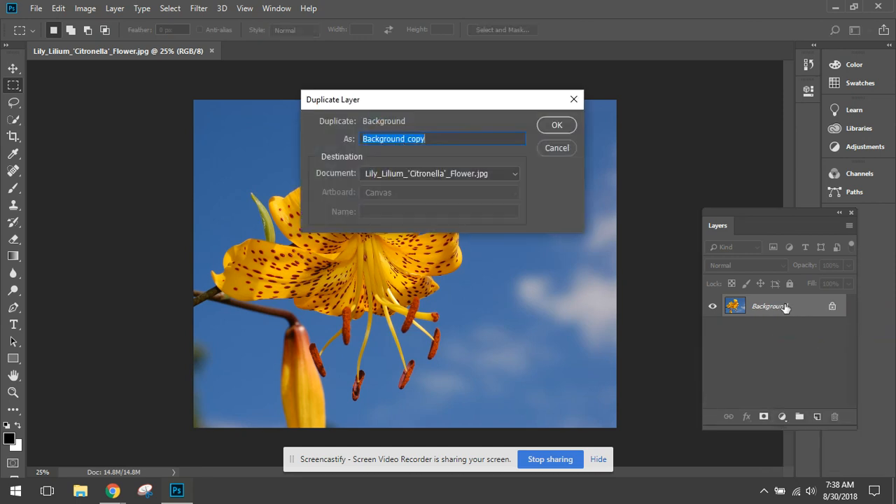
left_click(555, 126)
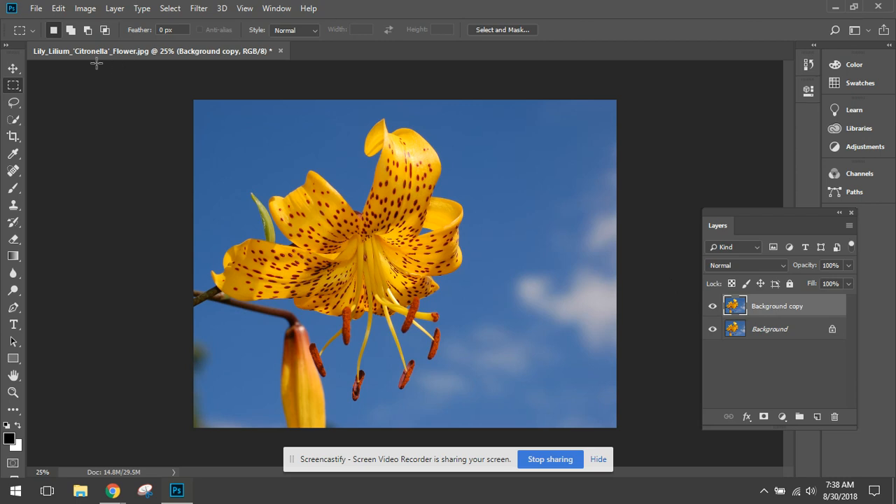
- Crop the image to a 1 : 1 (Square) ratio, shifting the picture so the whole flower fits inside the frame
left_click(14, 137)
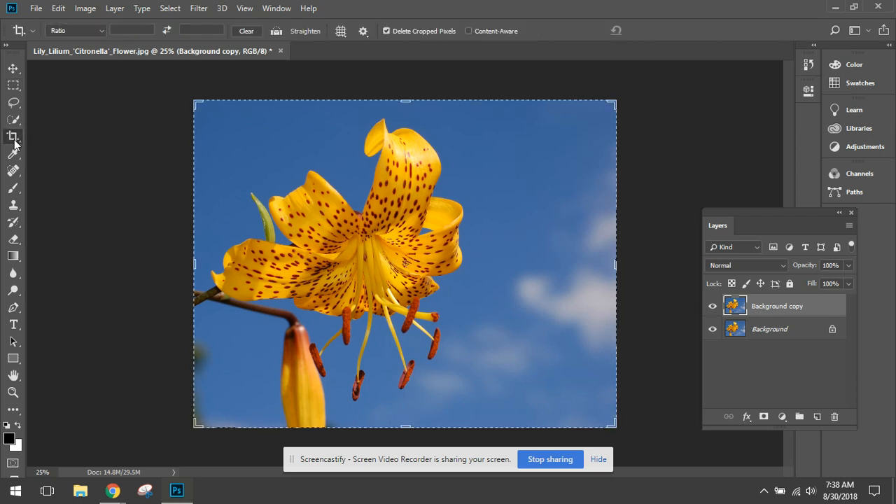
left_click(101, 31)
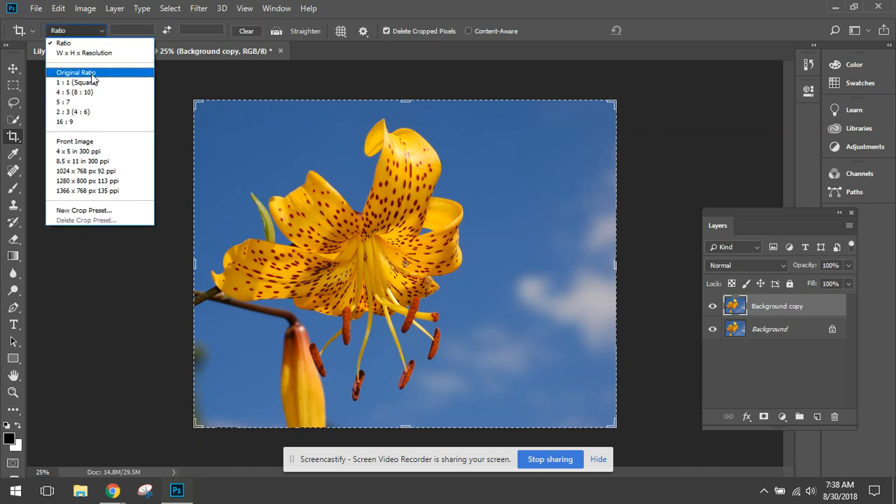
left_click(92, 74)
left_click(100, 31)
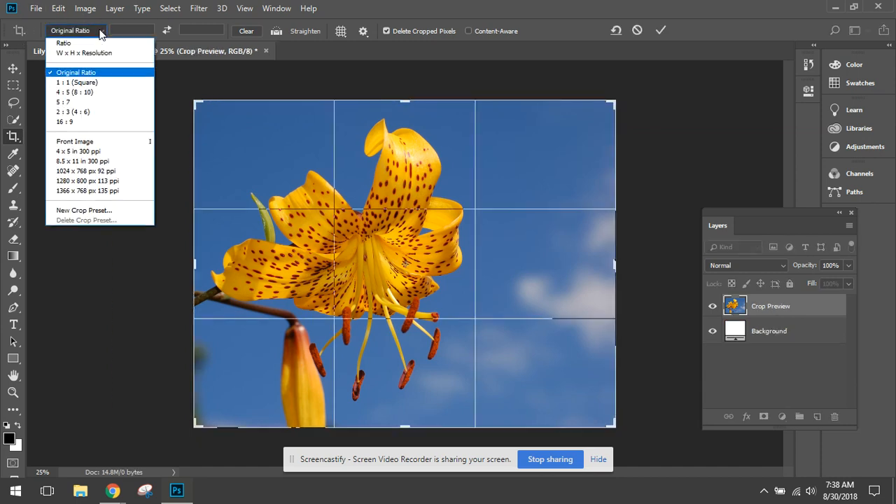
left_click(96, 84)
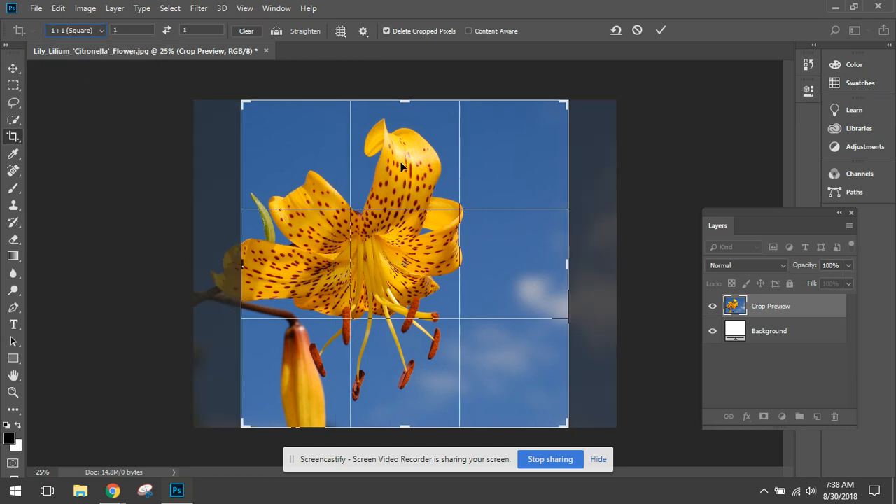
left_click_drag(403, 166, 449, 168)
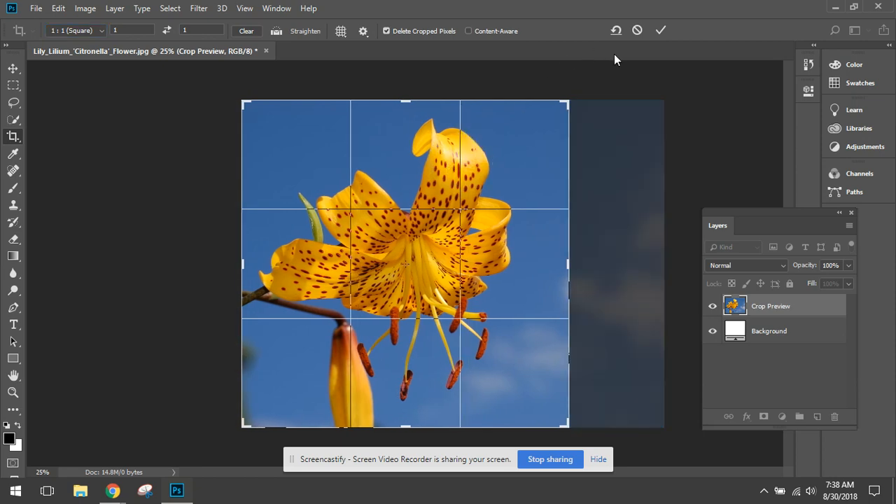
left_click(660, 29)
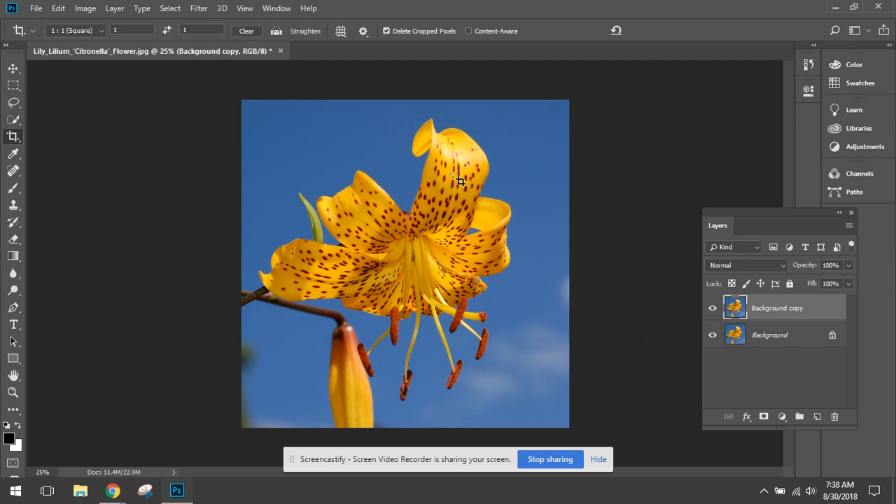
left_click_drag(345, 183, 352, 190)
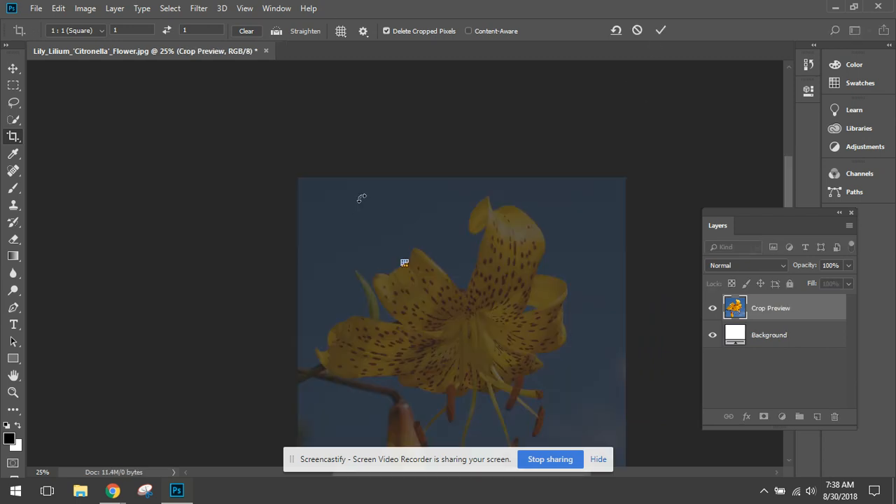
key("Return")
key("Return")
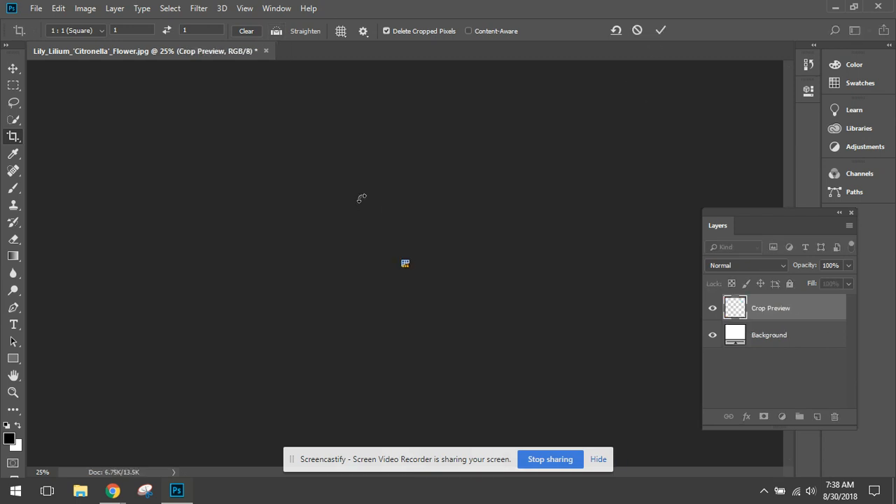
- Show the document's history, enlarge the list and revert the image to the Duplicate Layer state
left_click(808, 65)
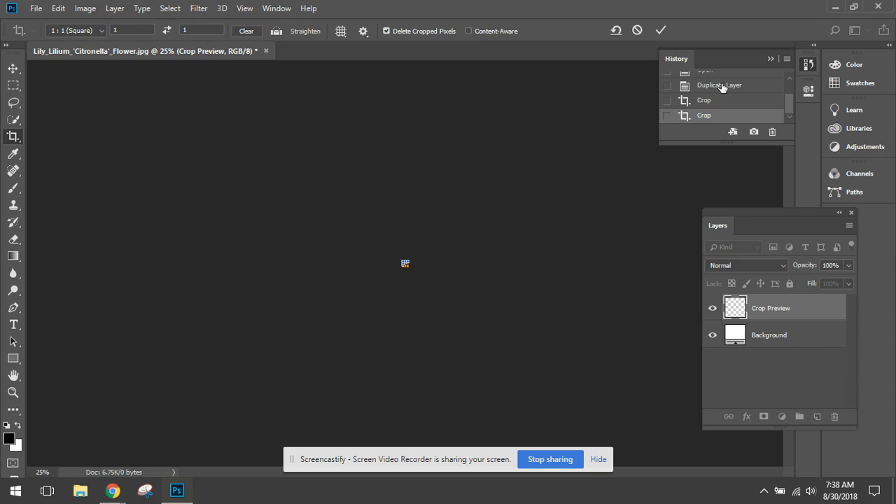
left_click_drag(727, 143, 727, 198)
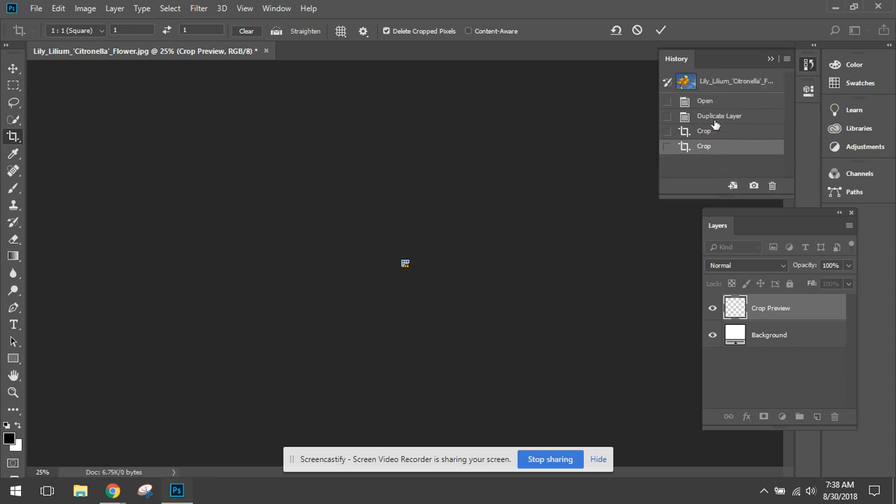
left_click(716, 116)
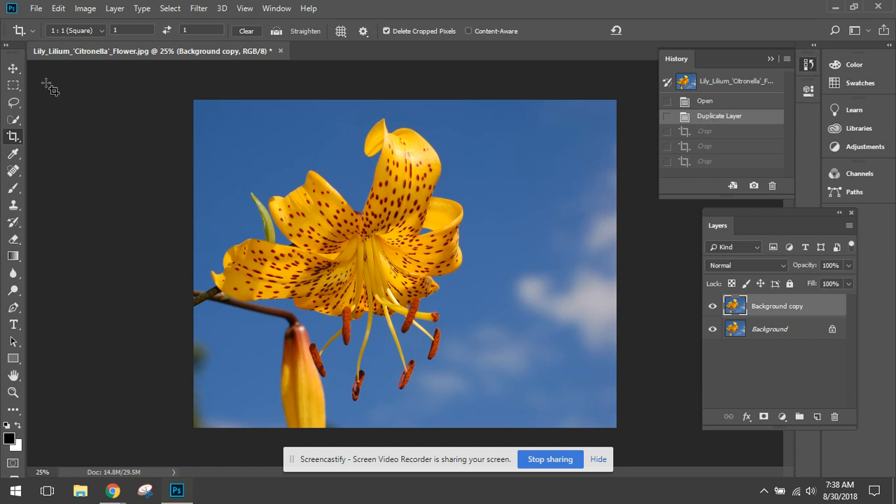
- Crop the restored image to the 1 : 1 square again, keeping the entire lily within the crop area
left_click(11, 137)
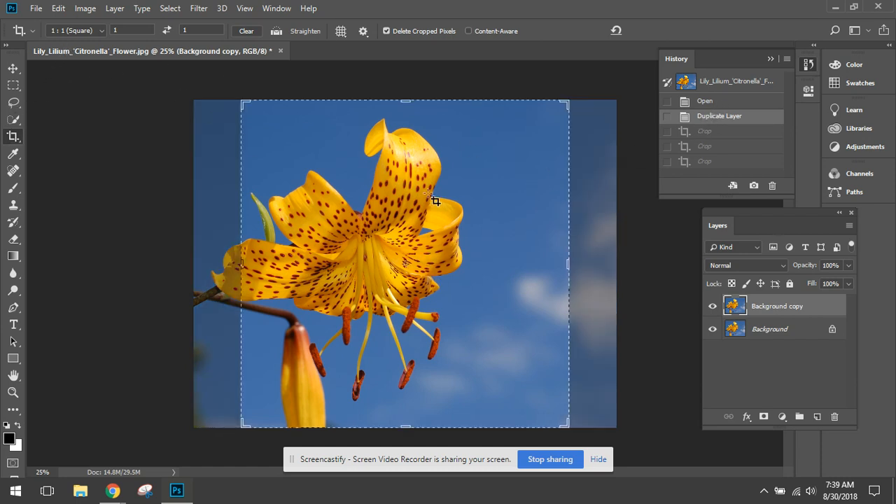
left_click_drag(346, 175, 398, 172)
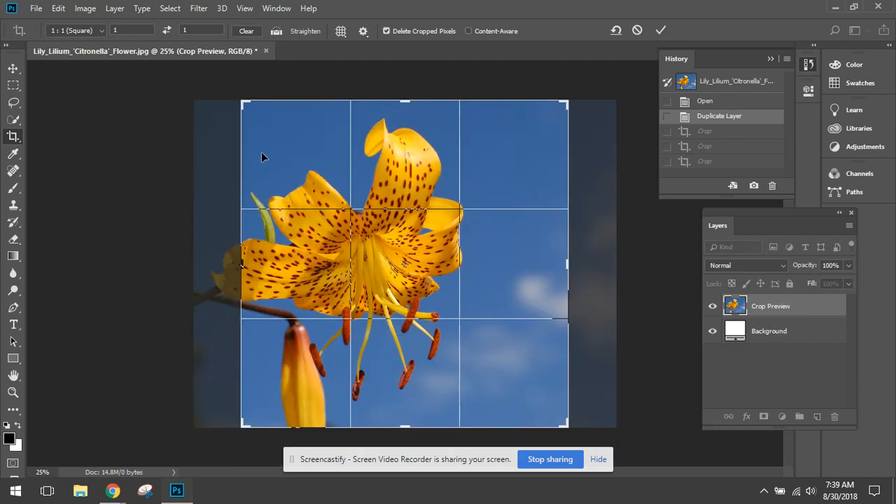
left_click_drag(261, 153, 313, 146)
key("Return")
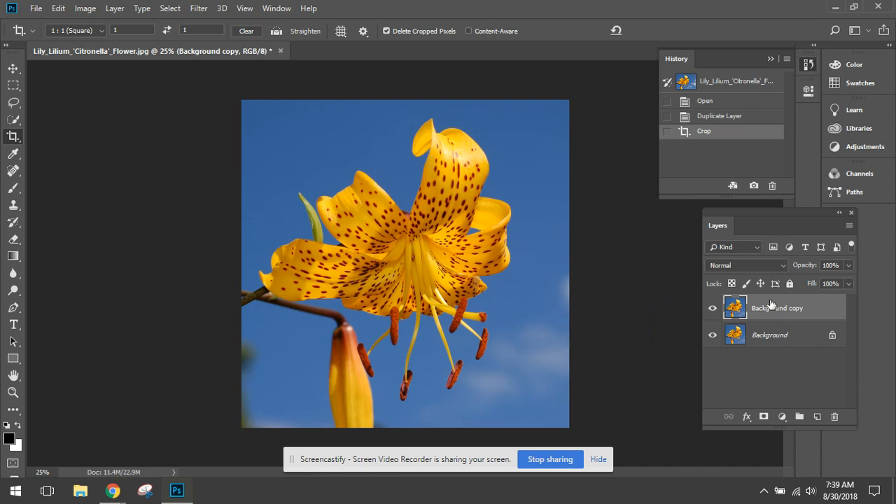
- Convert the Background copy layer to black and white with Reds 77, Yellows 79, Greens -36, Cyans 40, Blues -25 and increased Magentas
left_click(84, 7)
mouse_move(105, 46)
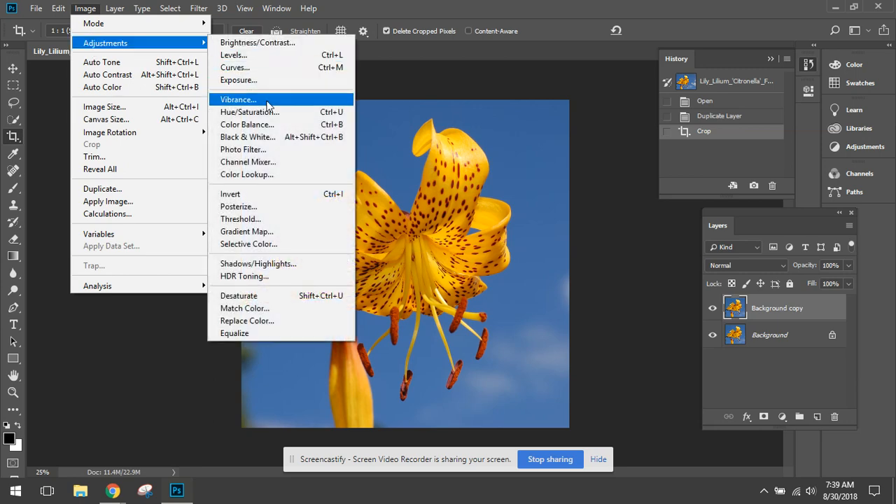
left_click(247, 137)
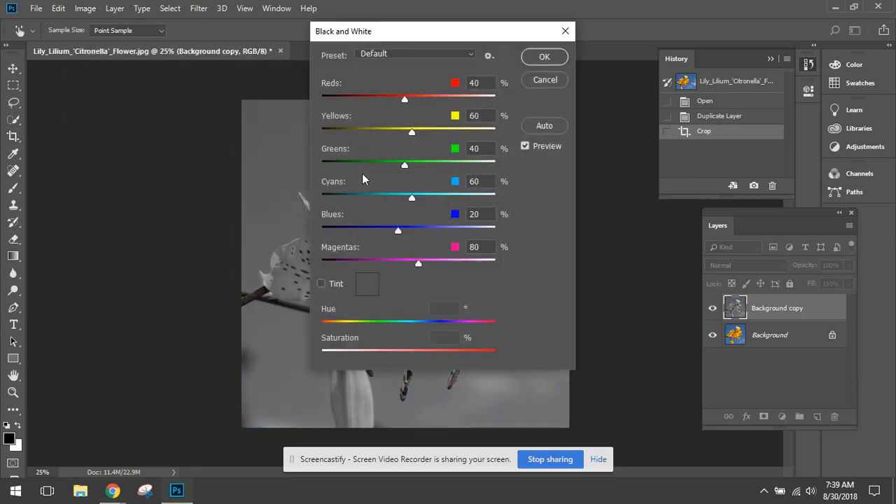
left_click_drag(407, 33, 615, 46)
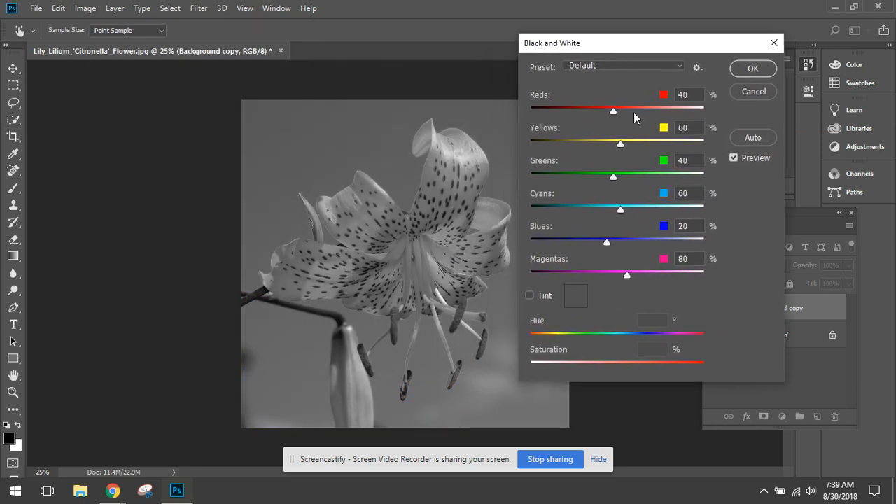
mouse_move(611, 108)
left_mouse_down()
mouse_move(646, 108)
mouse_move(626, 109)
left_mouse_up()
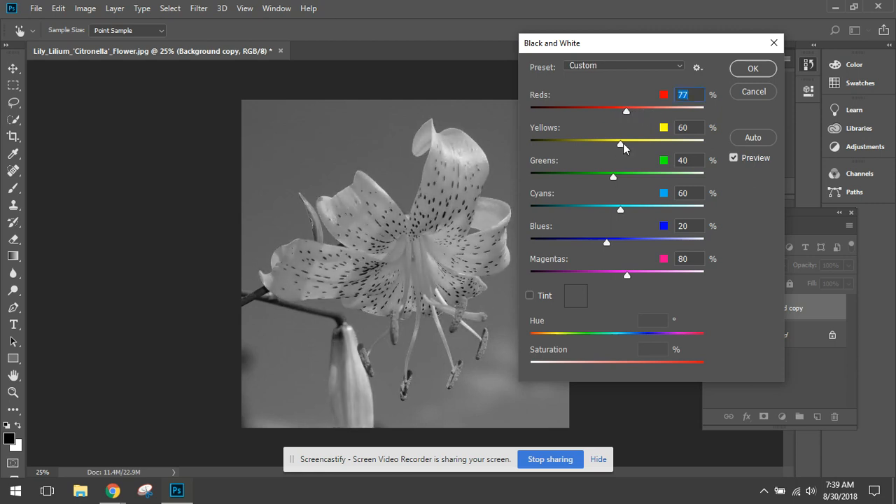
mouse_move(624, 143)
left_mouse_down()
mouse_move(647, 140)
mouse_move(627, 141)
left_mouse_up()
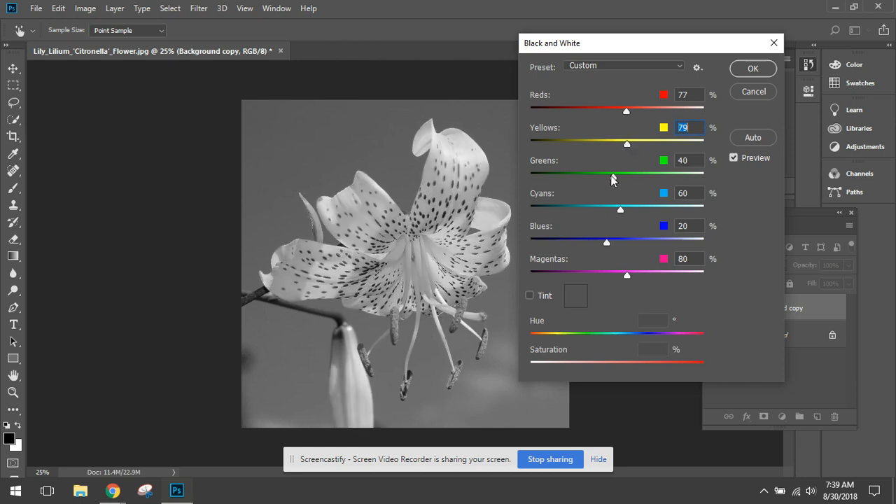
left_click_drag(613, 176, 587, 173)
left_click_drag(620, 208, 591, 240)
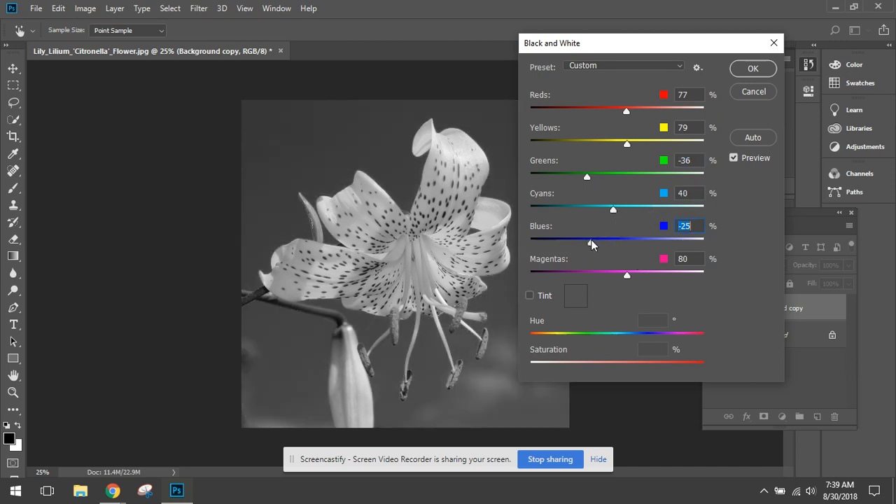
left_click_drag(625, 273, 638, 275)
left_click(750, 70)
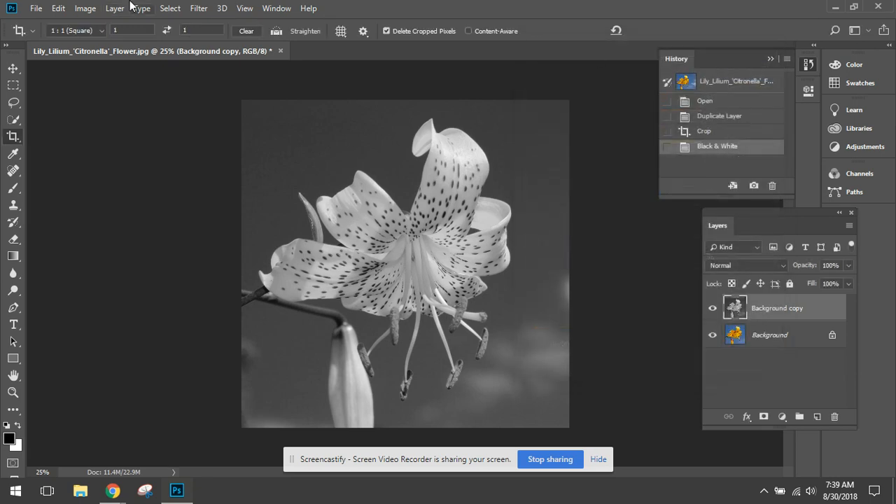
- Apply a Brightness/Contrast adjustment to the Background copy layer with Contrast set to 31
left_click(87, 8)
mouse_move(171, 49)
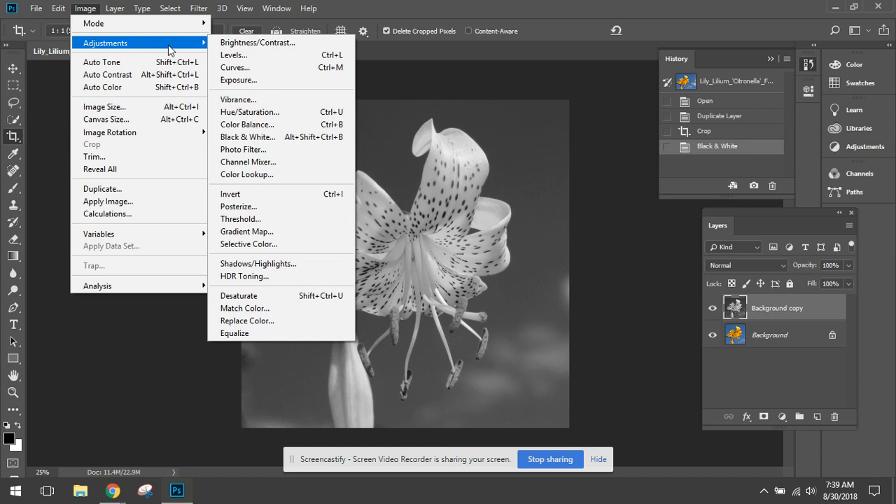
left_click(256, 42)
left_click_drag(433, 178, 441, 179)
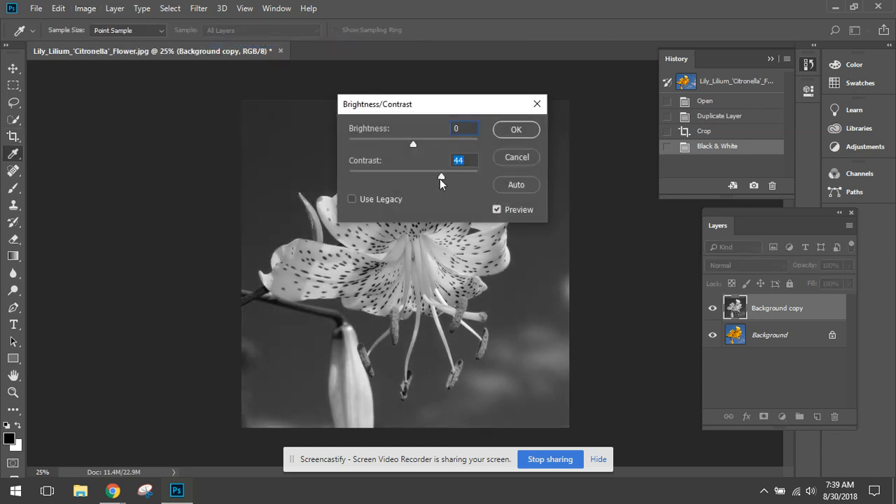
left_click_drag(435, 105, 577, 82)
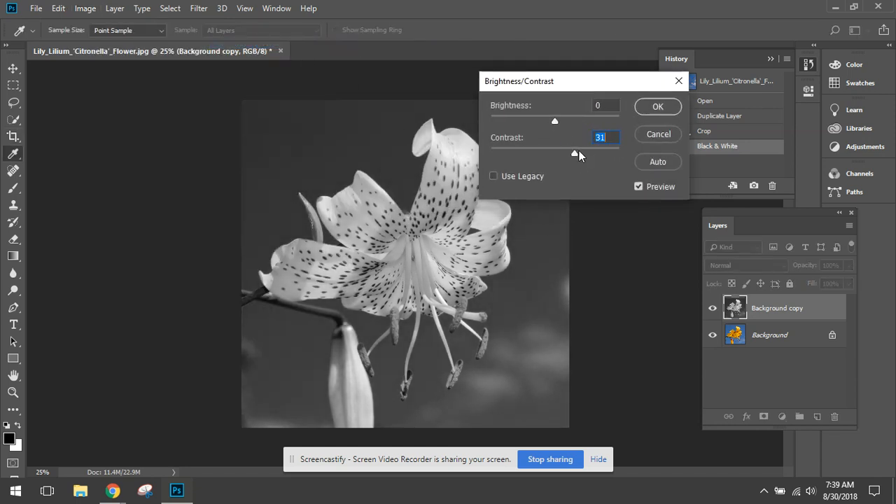
left_click(658, 107)
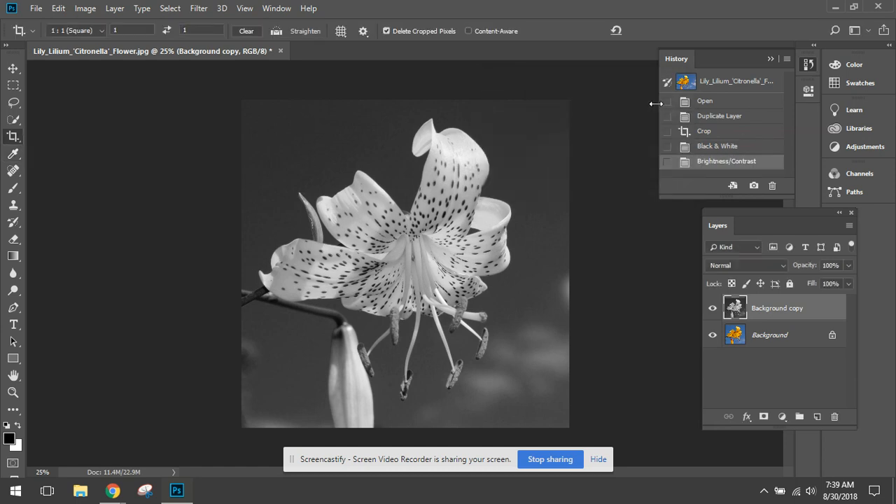
- Start saving the image under a new name and create and open a folder named "video lim ex" inside VAT fall 2018
left_click(37, 10)
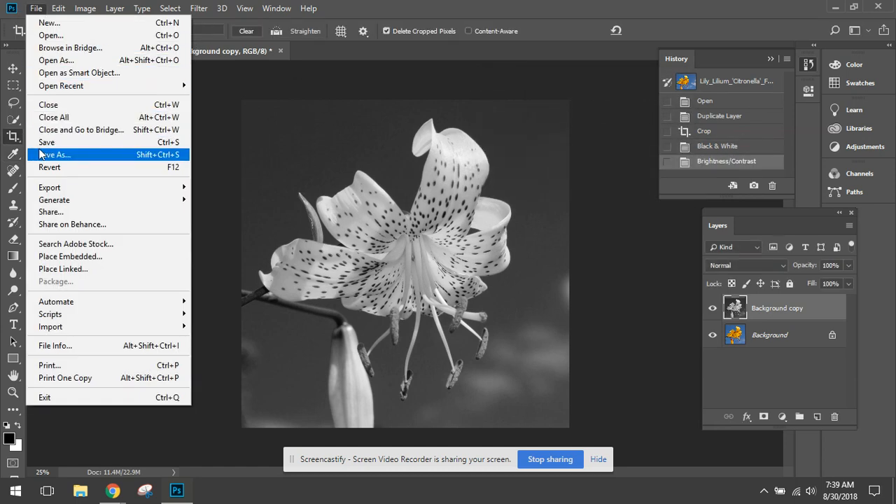
left_click(44, 155)
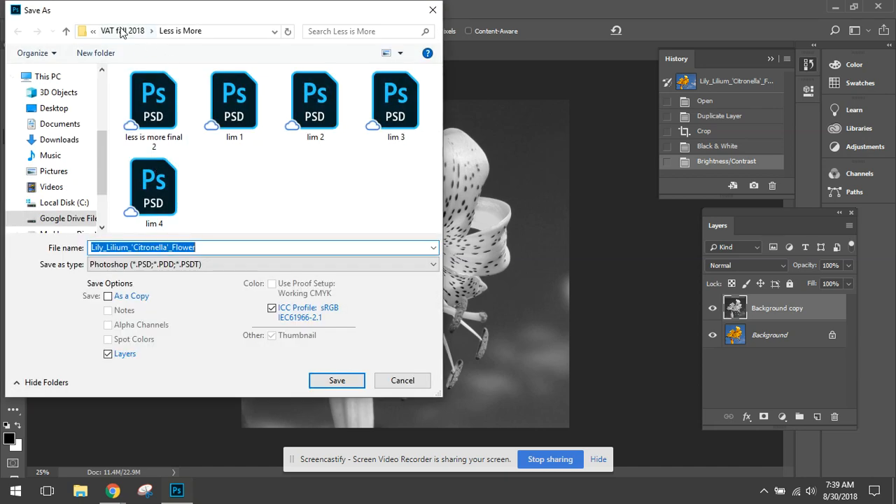
left_click(122, 32)
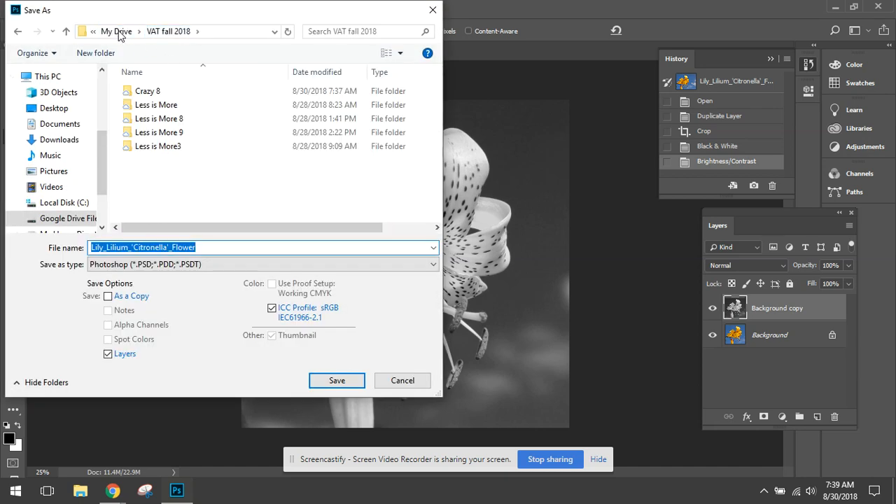
left_click(95, 54)
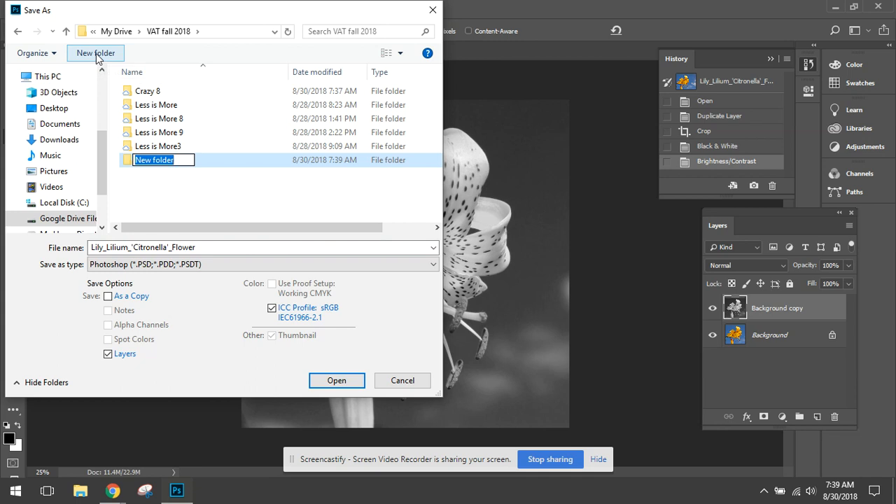
type("vide")
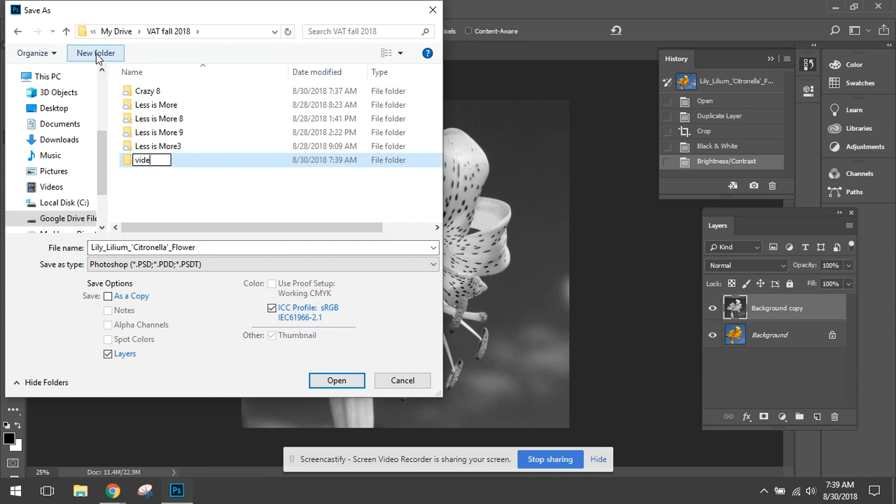
type("o lim ex")
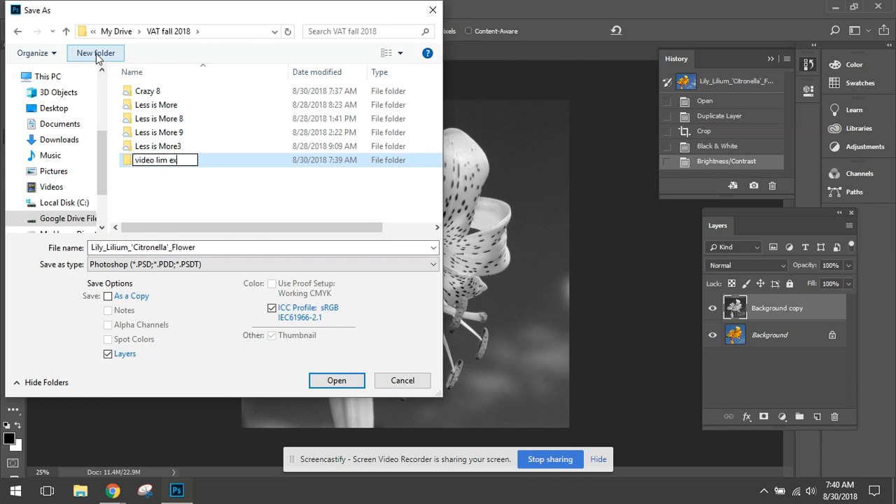
left_click(126, 169)
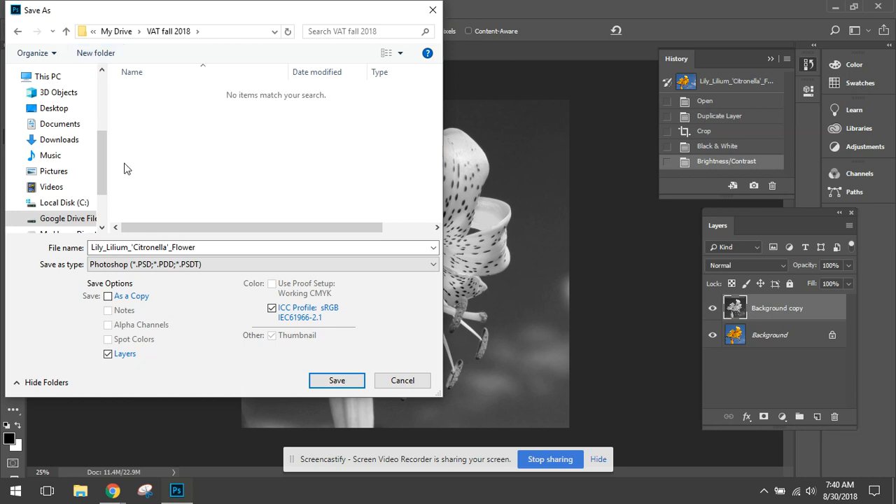
- Save the full lily image as LIM 1 in Photoshop format in the video lim ex folder, accepting the format options
left_click(201, 247)
type("LIM 1")
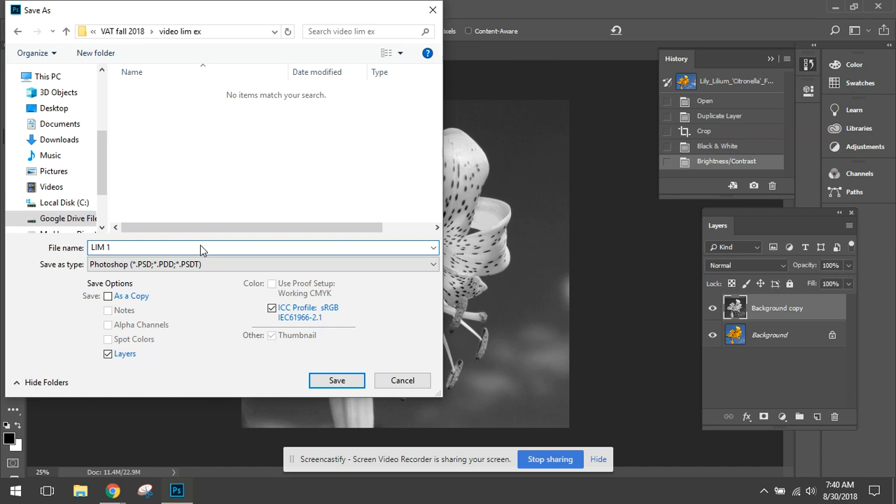
left_click(327, 382)
left_click(591, 129)
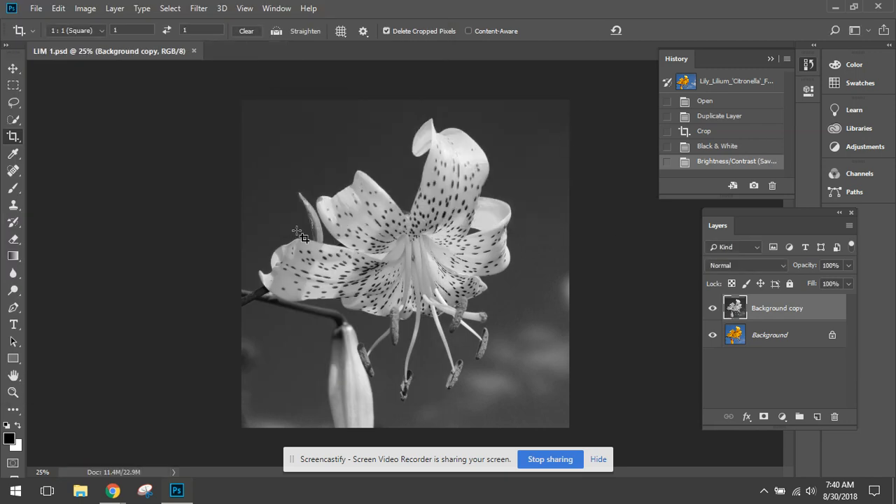
- Crop the image to a smaller 1 : 1 square that cuts off the tips of the upper and left petals
left_click(13, 138)
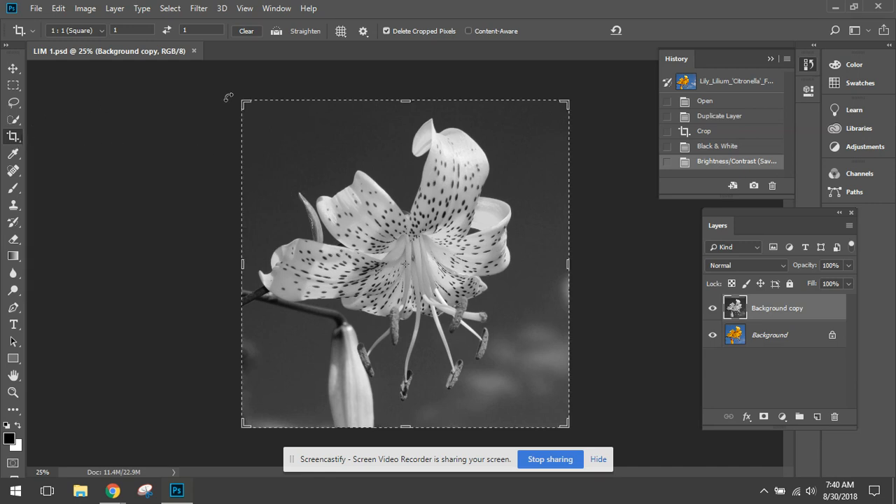
left_click_drag(250, 99, 276, 141)
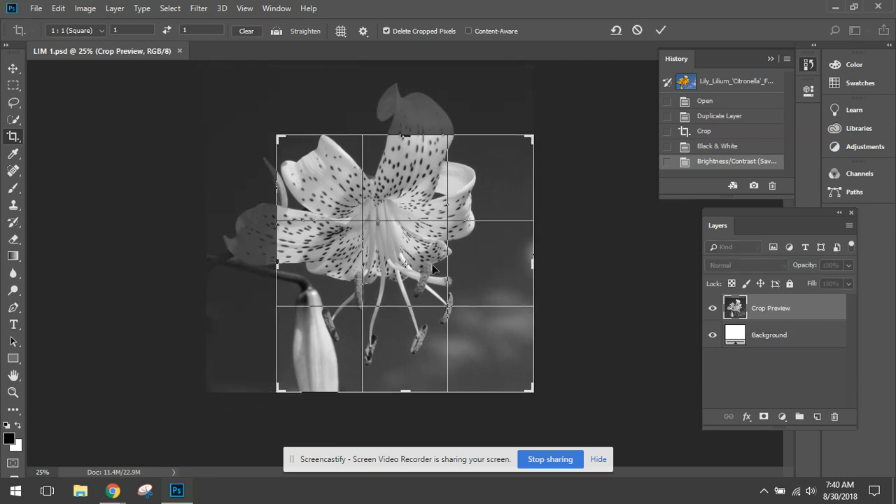
mouse_move(477, 193)
left_mouse_down()
mouse_move(477, 219)
mouse_move(476, 210)
left_mouse_up()
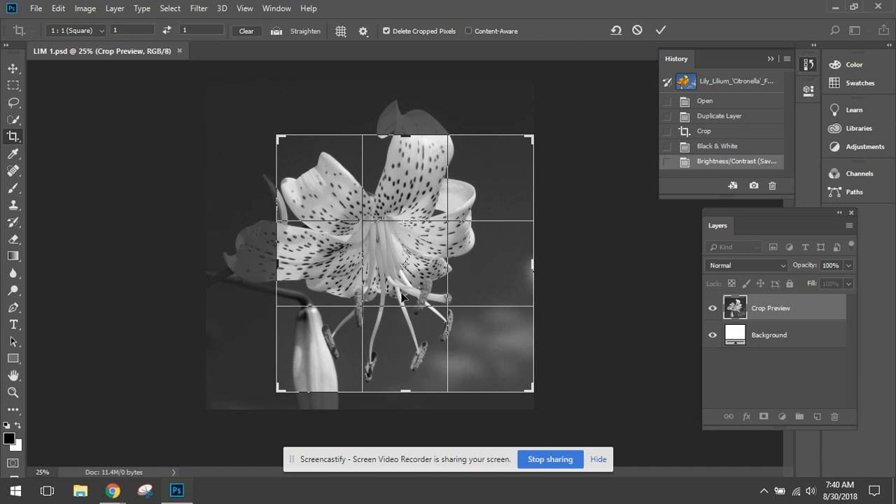
key("Return")
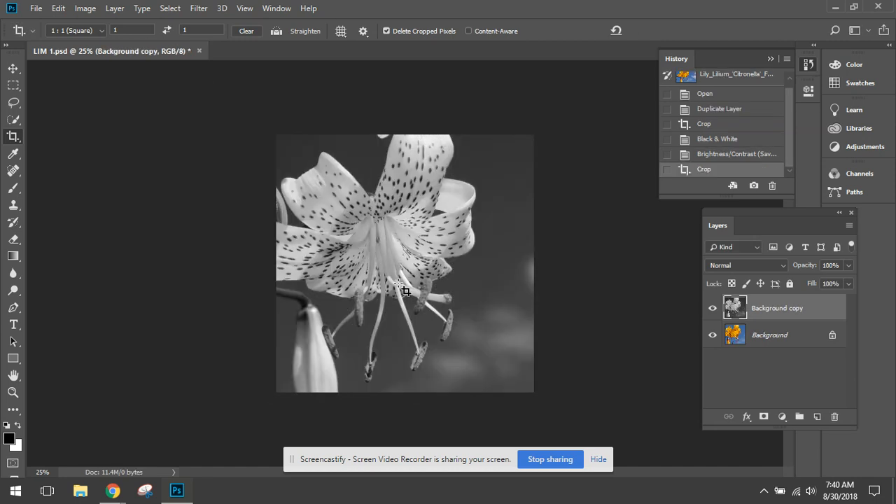
- Save the cropped image as a separate Photoshop file named LIM 2 in the video lim ex folder
left_click(37, 9)
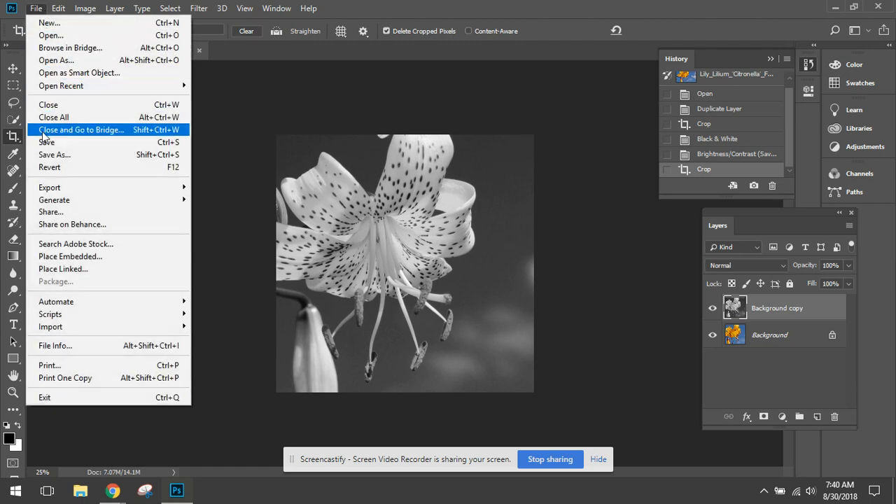
left_click(49, 153)
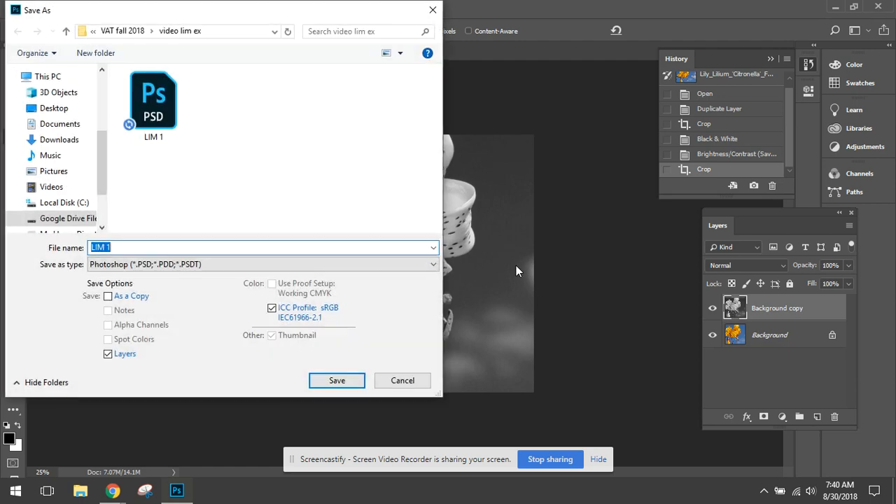
left_click(120, 247)
key("BackSpace")
type("2")
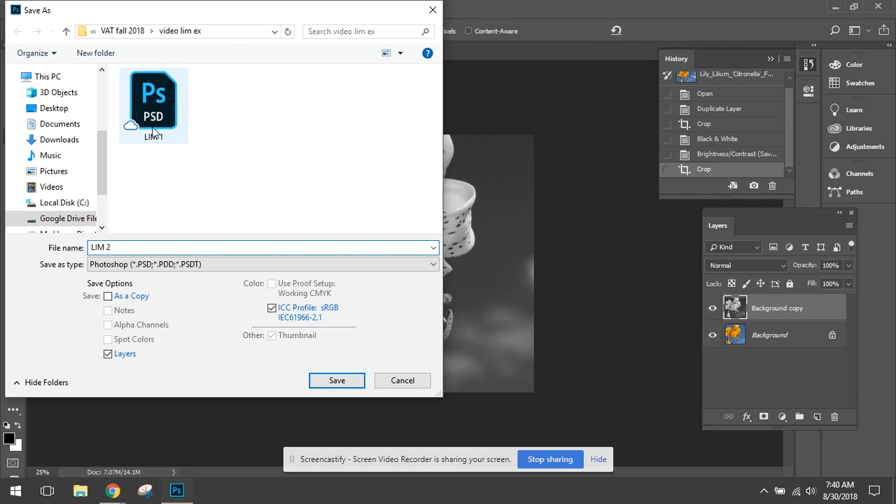
left_click(344, 384)
left_click(590, 126)
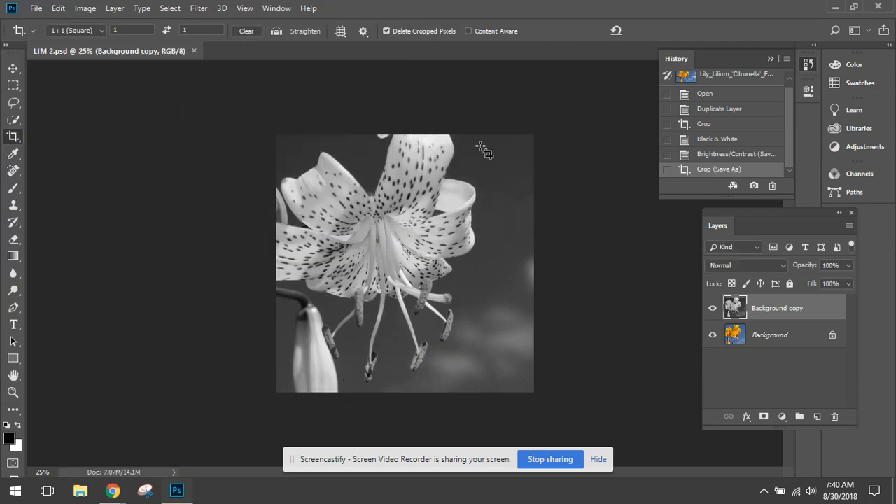
- Crop again to a tighter 1 : 1 square around the flower's centre and stamens, excluding the upper petal and most of the bud
left_click(16, 140)
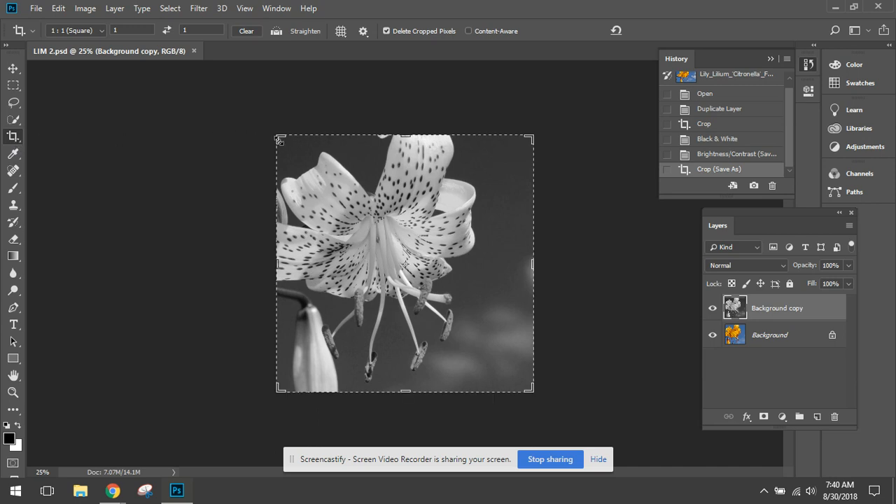
left_click_drag(279, 140, 333, 195)
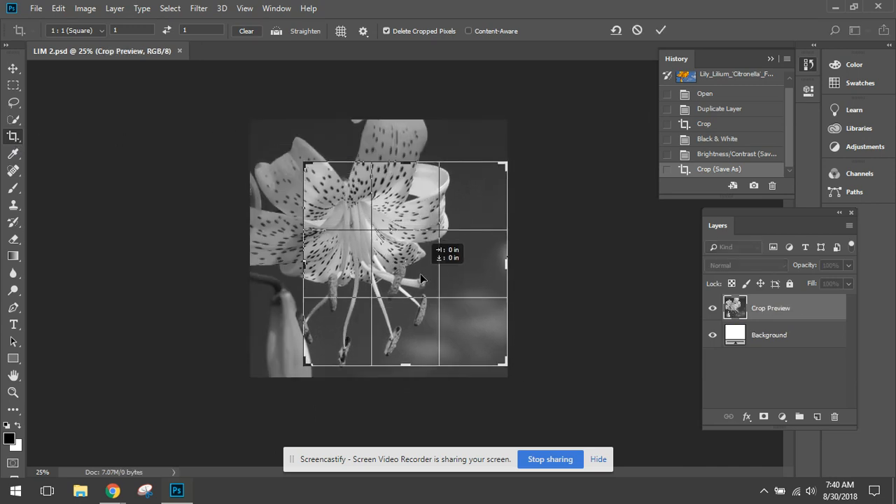
left_click_drag(420, 277, 450, 281)
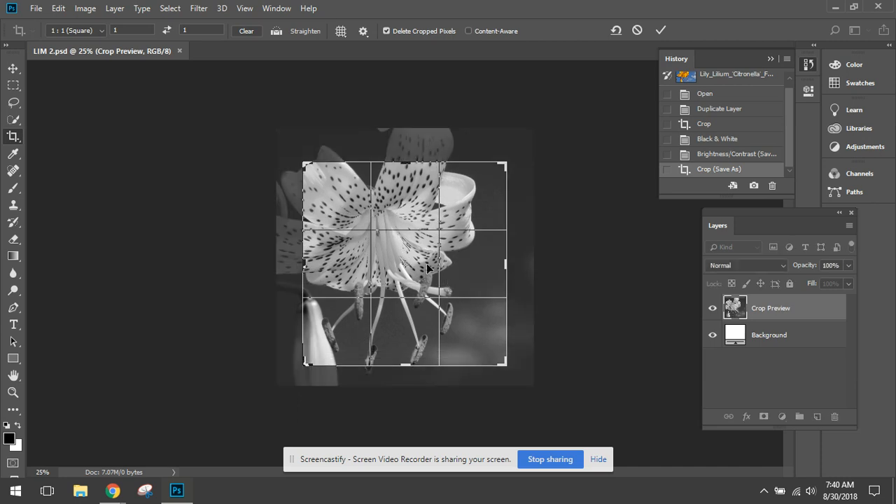
left_click_drag(305, 163, 323, 179)
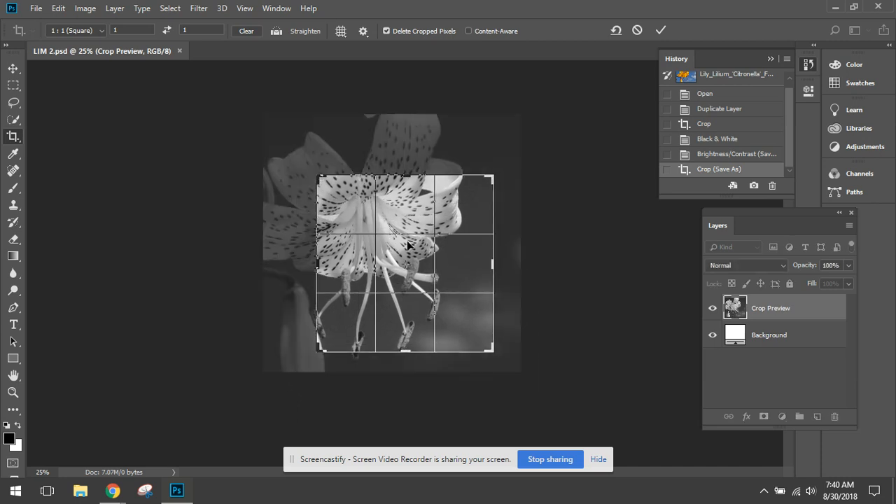
mouse_move(408, 244)
left_mouse_down()
mouse_move(399, 250)
mouse_move(409, 241)
mouse_move(412, 248)
left_mouse_up()
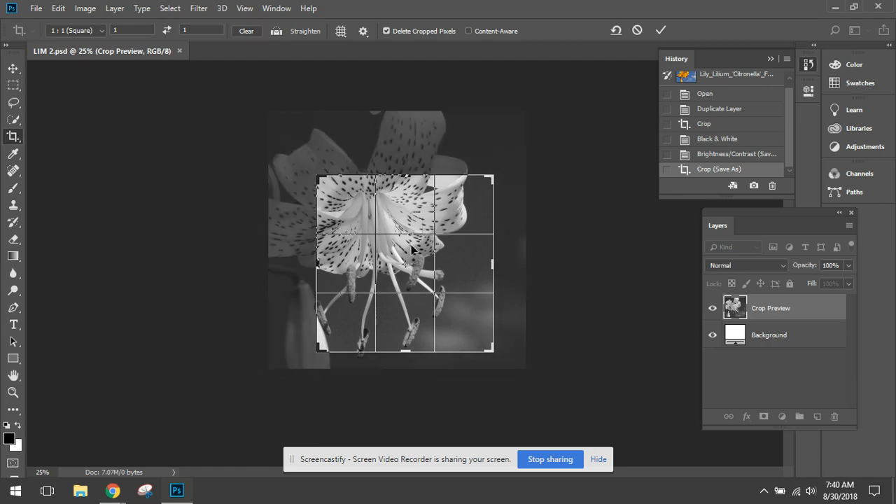
key("Return")
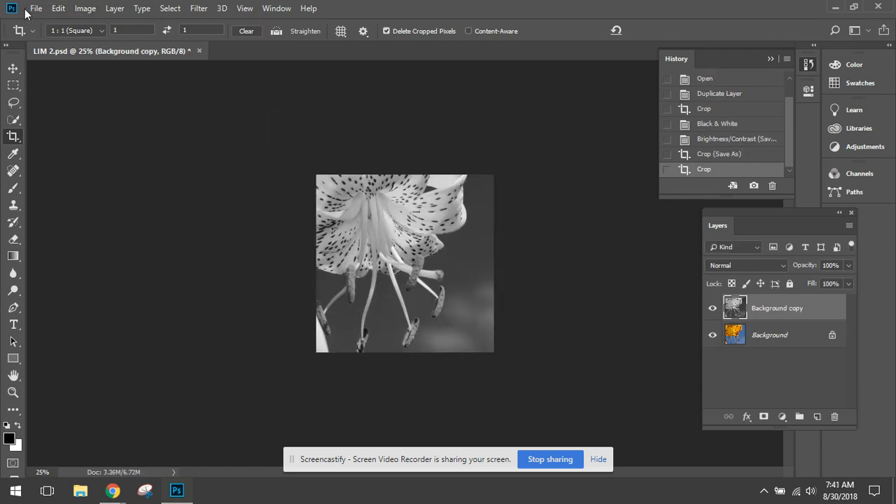
- Save the tighter crop as a separate Photoshop file named LIM 3 in the video lim ex folder
left_click(32, 8)
left_click(56, 152)
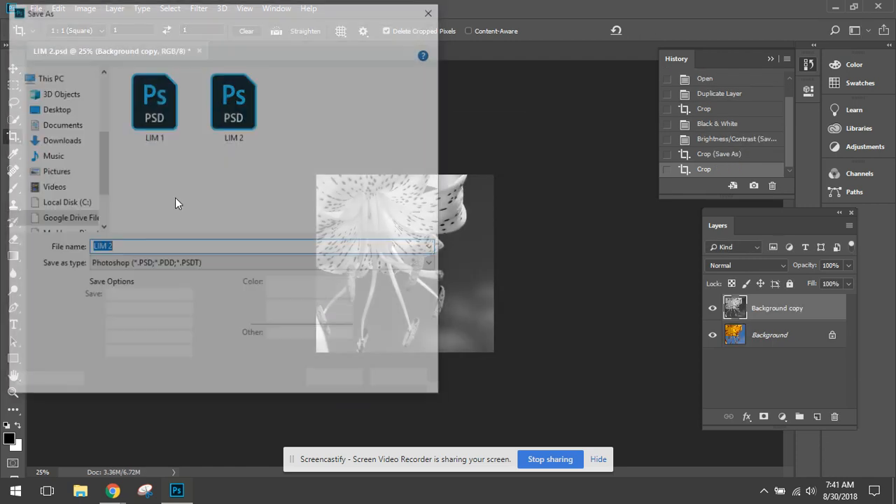
left_click(118, 247)
key("BackSpace")
type("3")
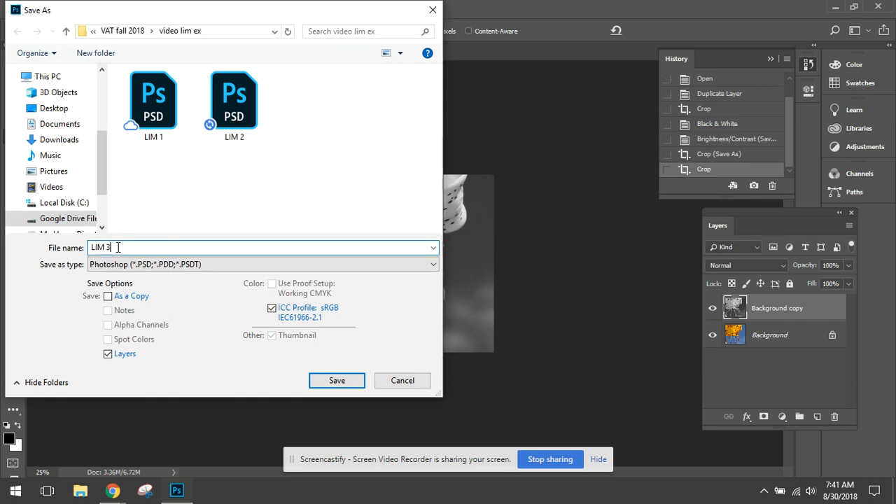
left_click(332, 384)
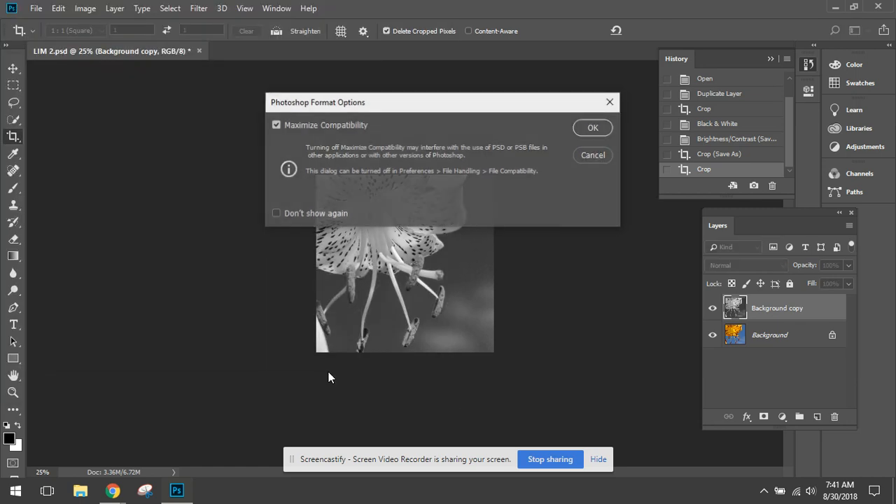
left_click(587, 127)
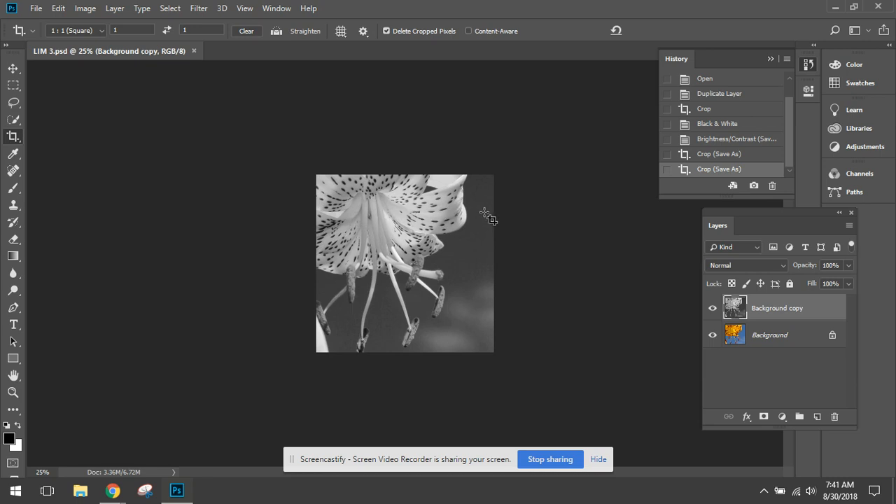
- Invert the tones of the black and white Background copy layer
left_click(86, 9)
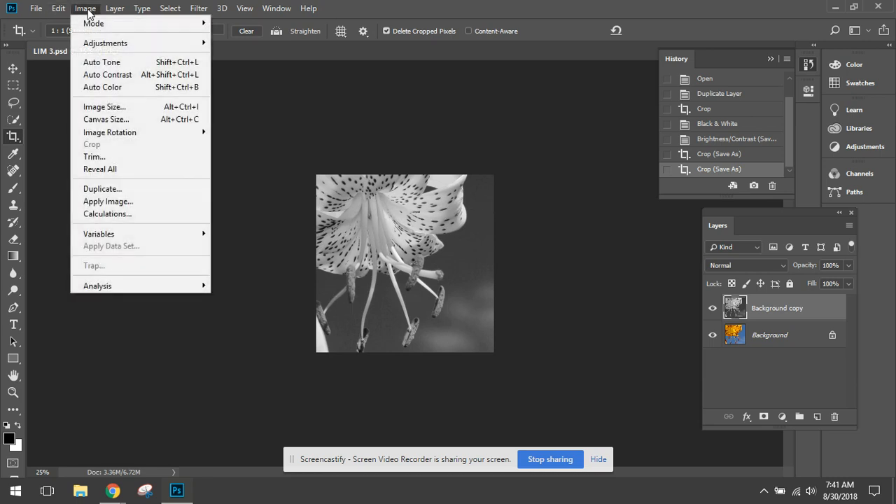
mouse_move(98, 45)
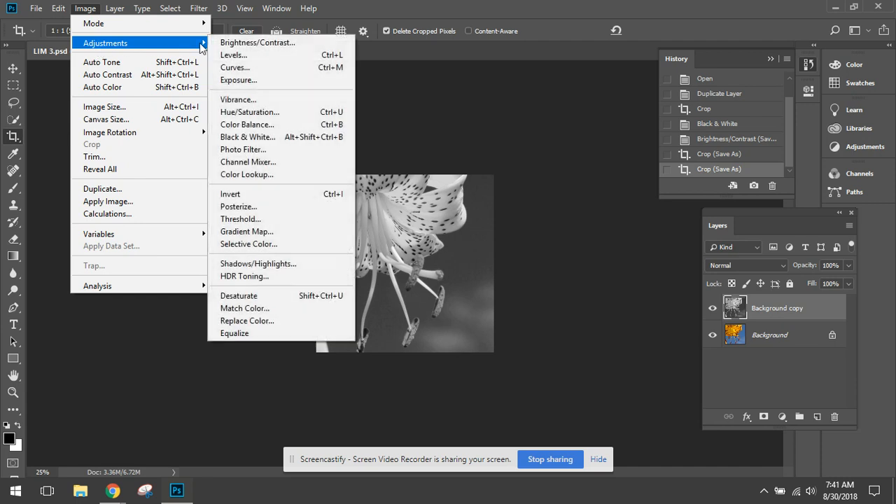
left_click(272, 195)
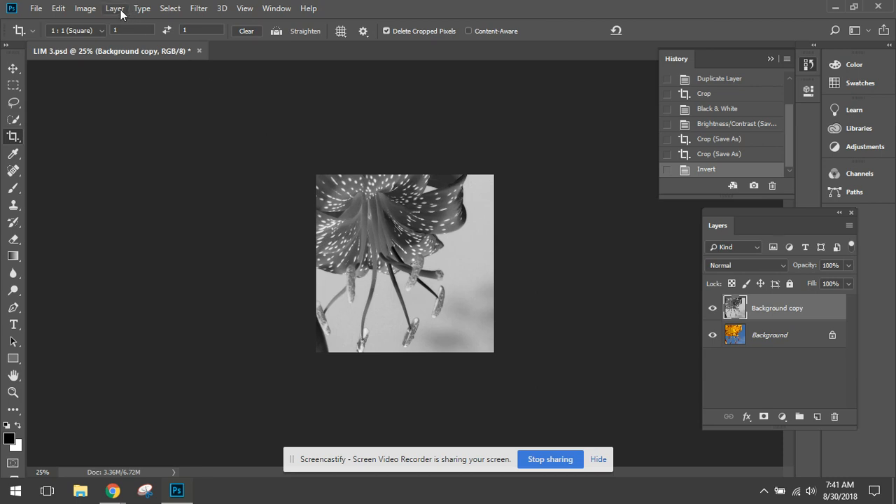
- Apply a Brightness/Contrast adjustment to the inverted Background copy layer with Contrast set to 18
left_click(84, 8)
mouse_move(98, 43)
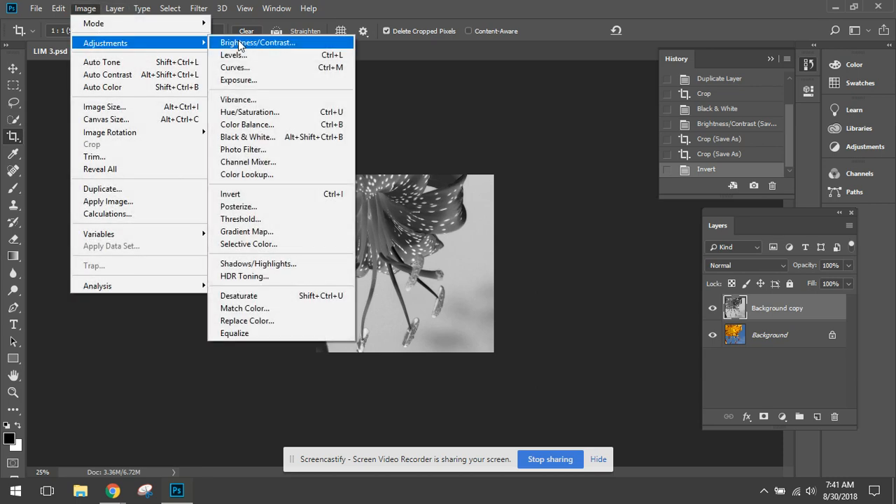
left_click(240, 44)
left_click_drag(554, 153, 567, 154)
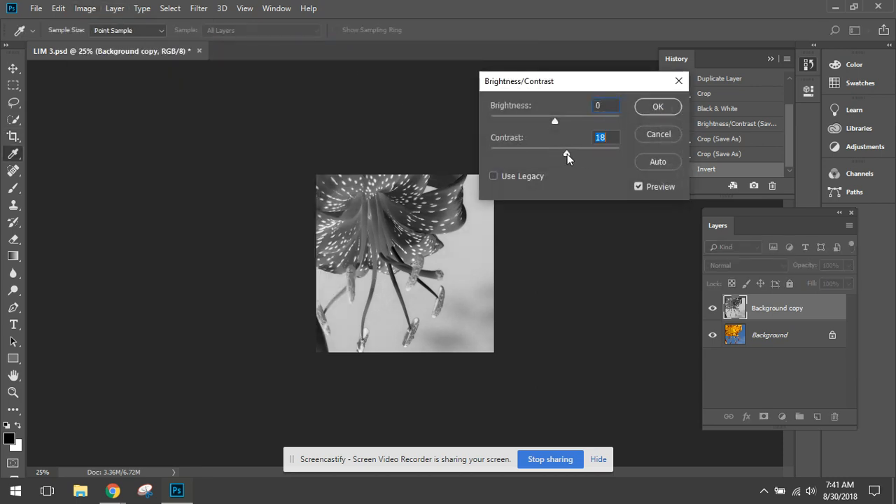
left_click(646, 107)
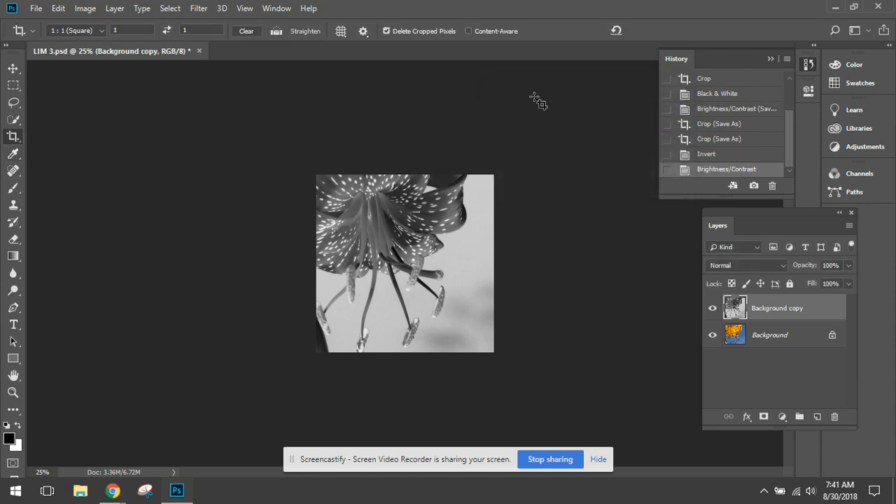
- Save the inverted version as a separate Photoshop file named LIM 4 in the video lim ex folder
left_click(35, 8)
left_click(62, 150)
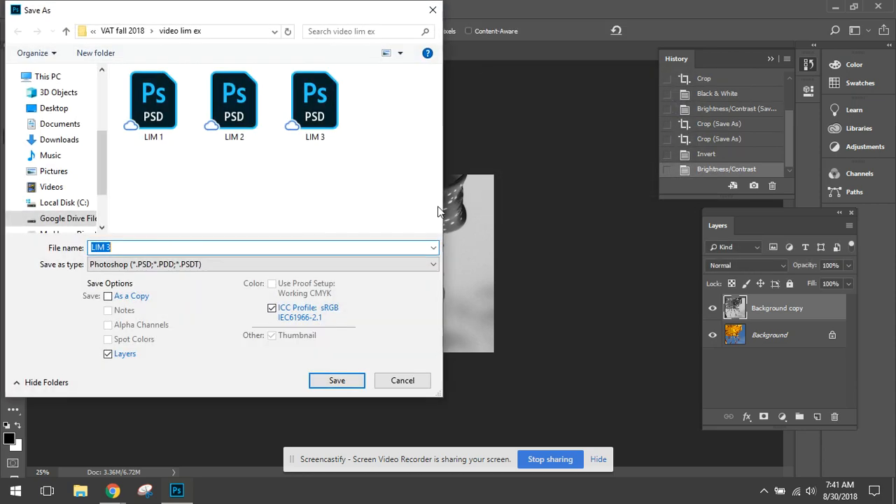
left_click(145, 247)
key("BackSpace")
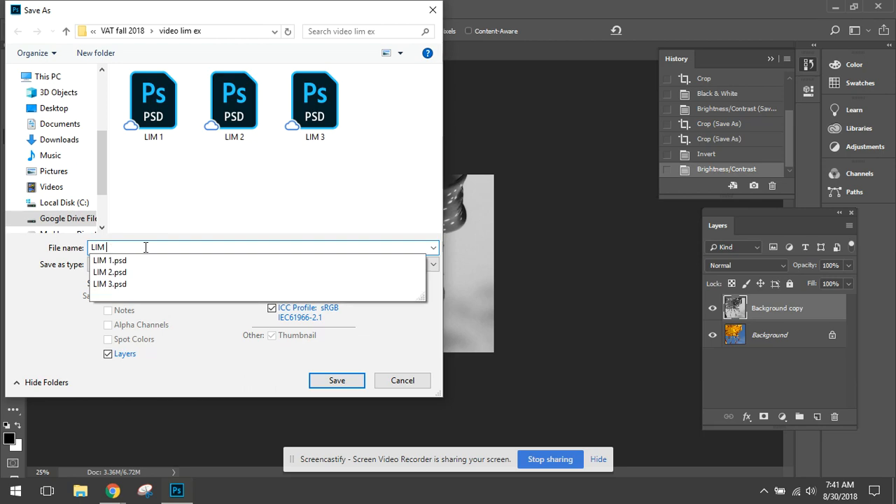
type("4")
left_click(322, 379)
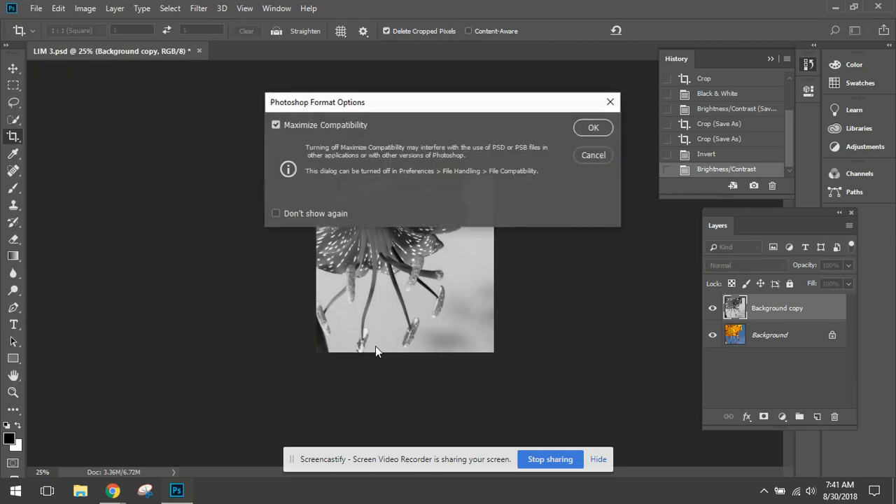
left_click(605, 125)
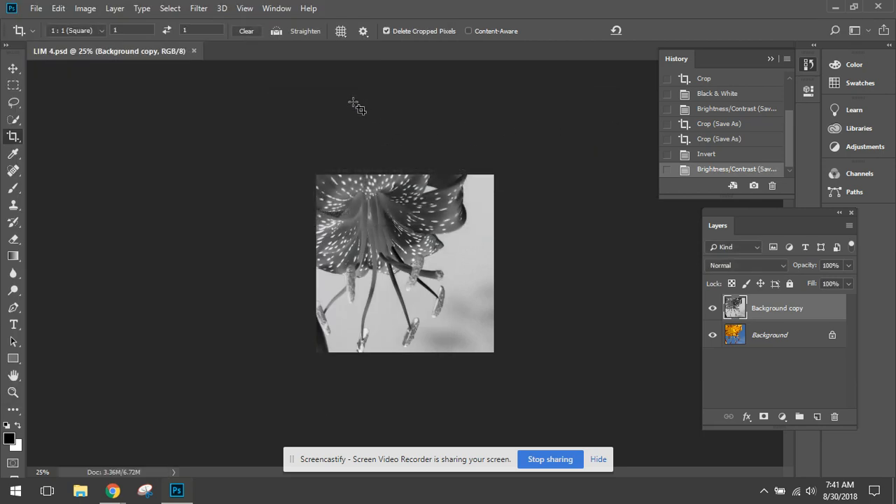
- Create a new document named Less is More final from the Letter print preset (8.5 x 11 inches) at 150 pixels/inch
left_click(42, 11)
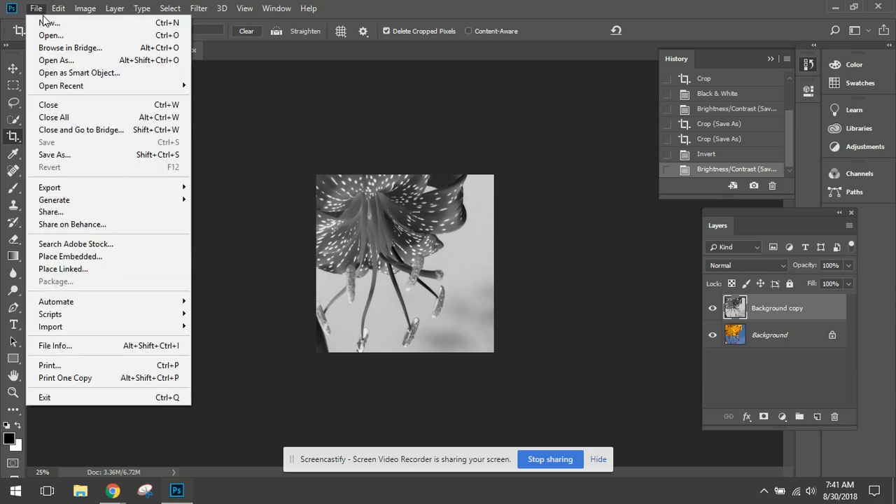
left_click(42, 19)
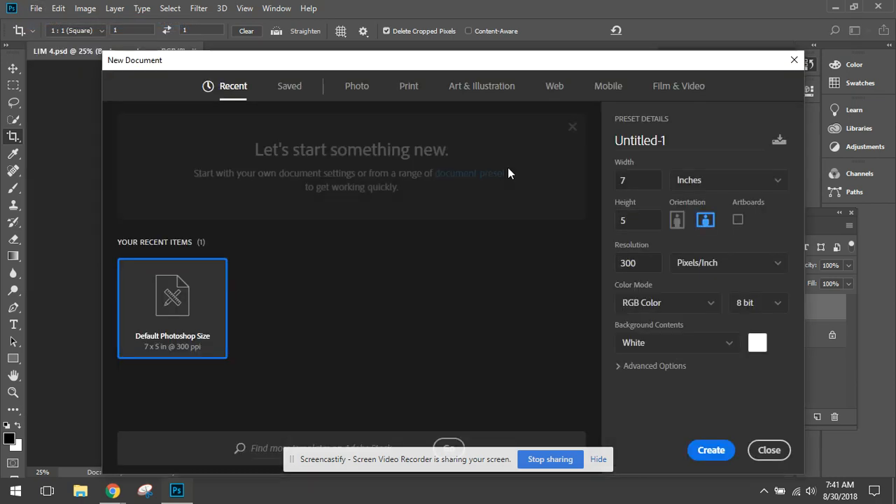
left_click(411, 89)
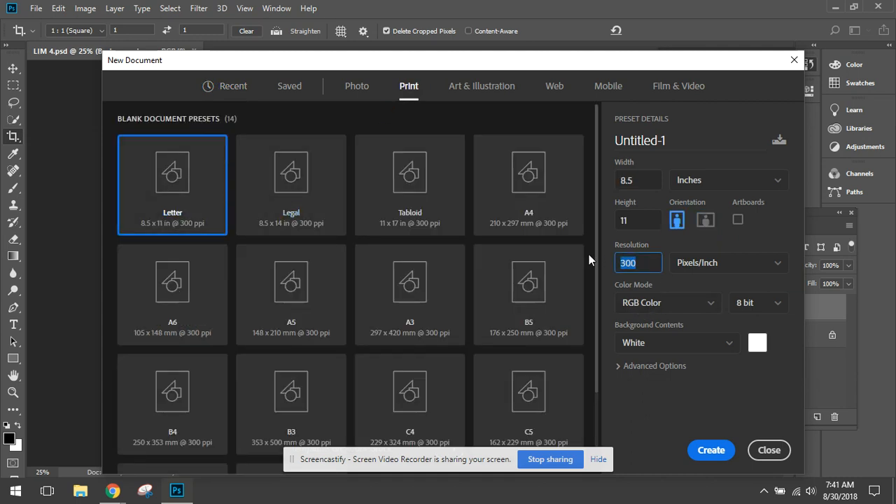
type("150")
left_click(675, 140)
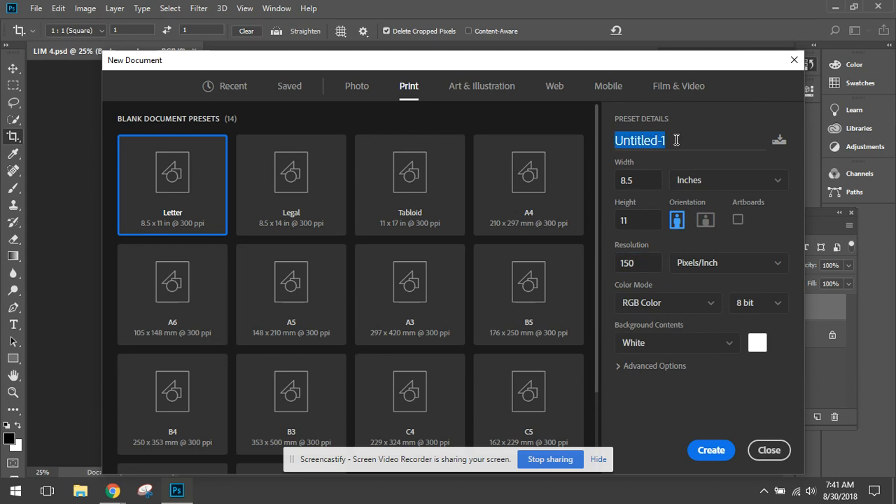
type("Less is")
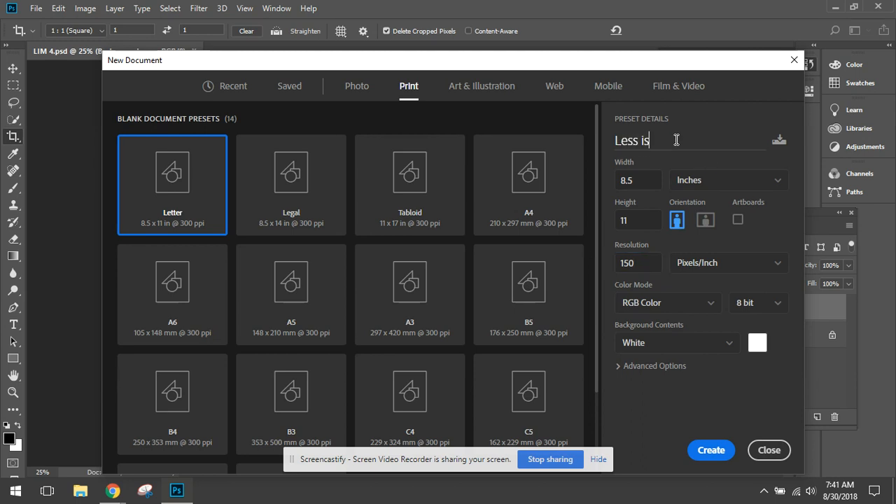
type(" More final")
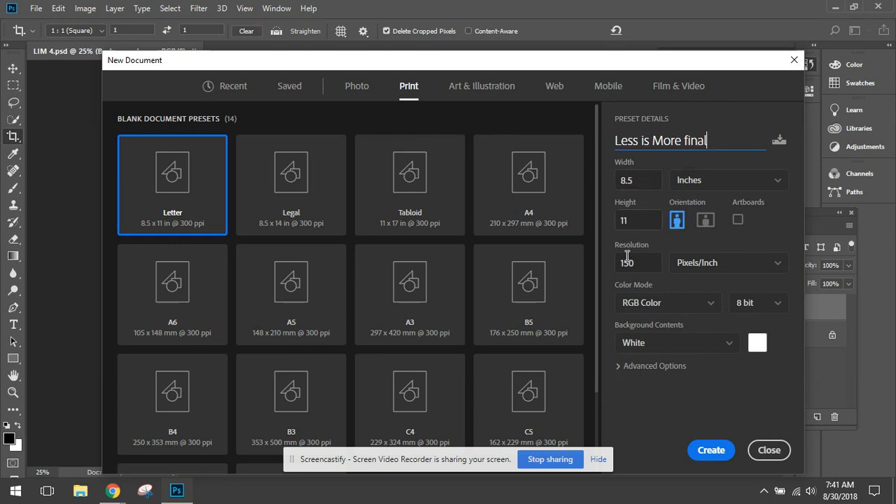
left_click(709, 450)
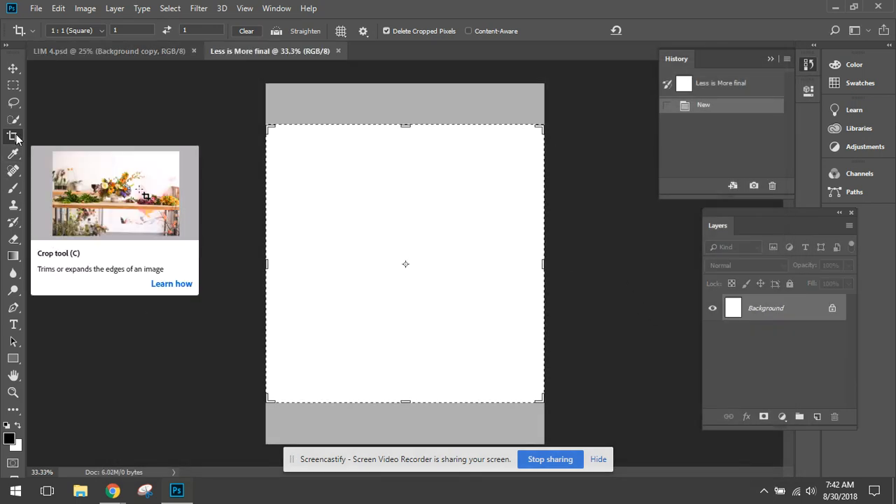
- Place LIM 1 as an embedded image, scale it to about 53% and position it in the page's upper left
left_click(13, 69)
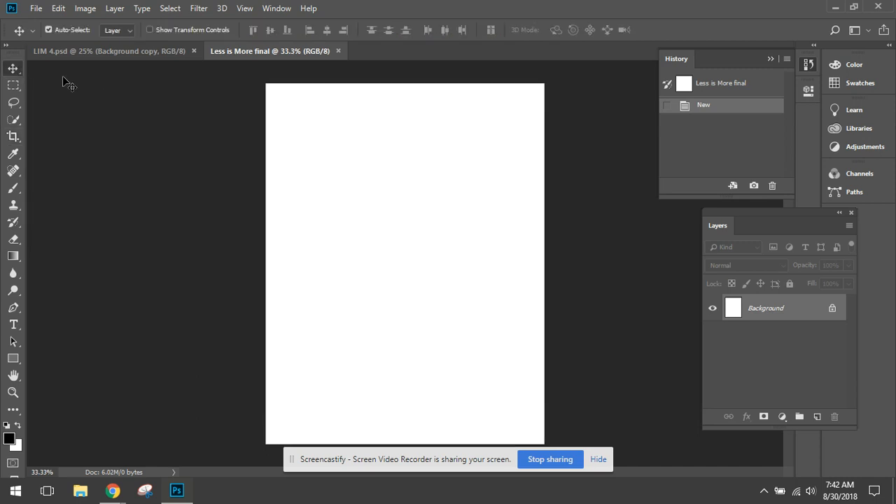
left_click(37, 9)
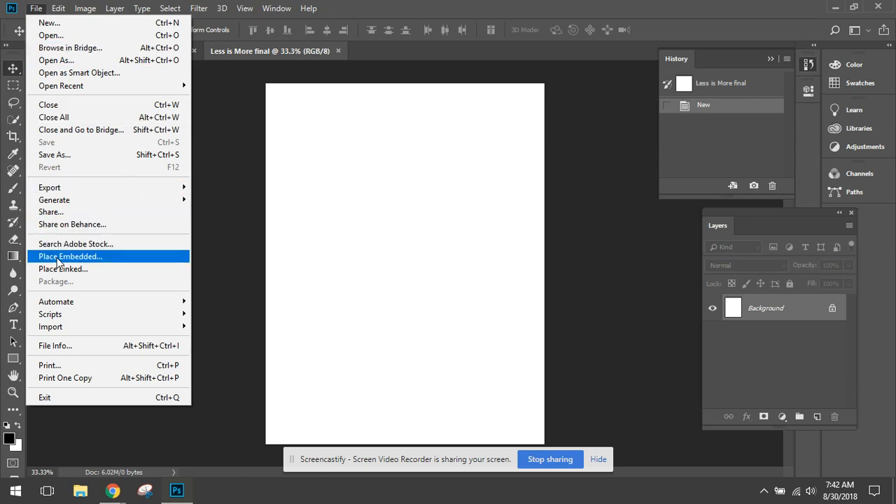
left_click(59, 257)
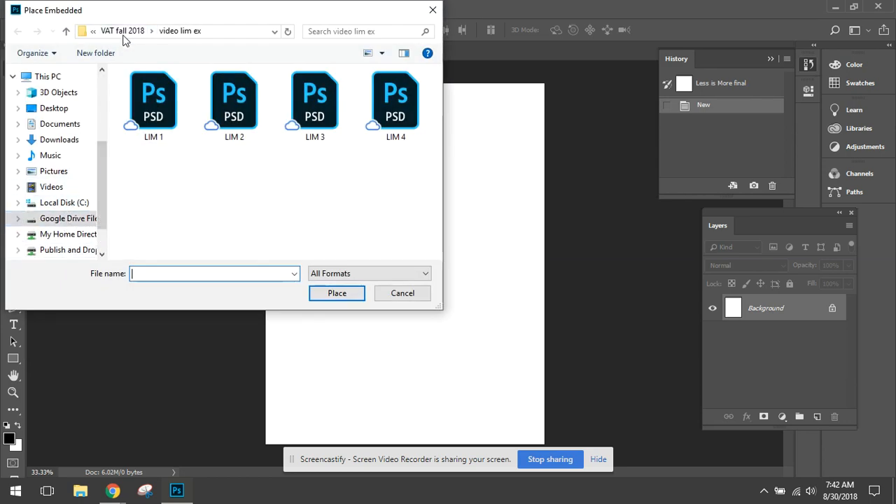
double_click(149, 101)
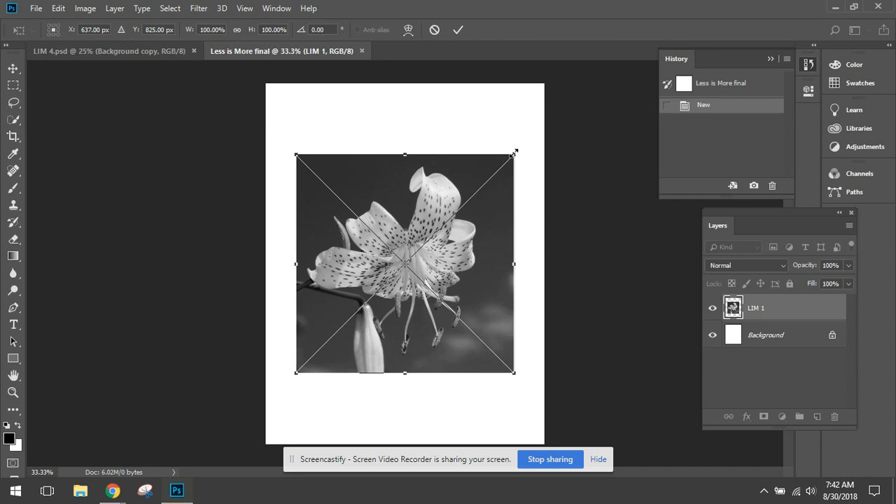
left_click_drag(515, 152, 412, 258)
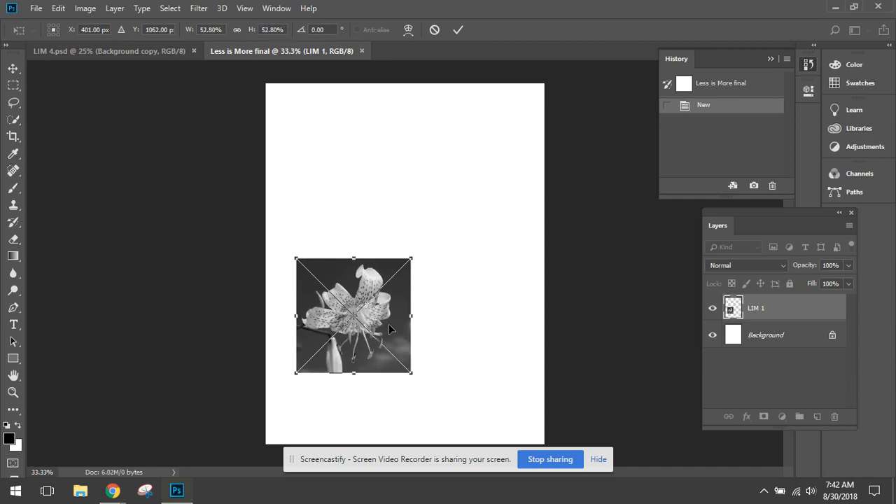
left_click_drag(388, 324, 376, 193)
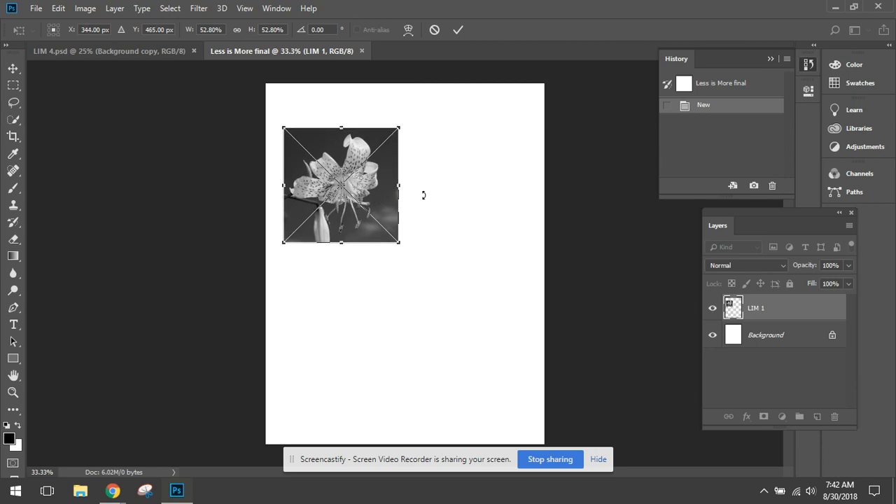
key("Return")
- Place LIM 2 as an embedded image, scale it to about 58% and position it to the right of LIM 1
left_click(36, 8)
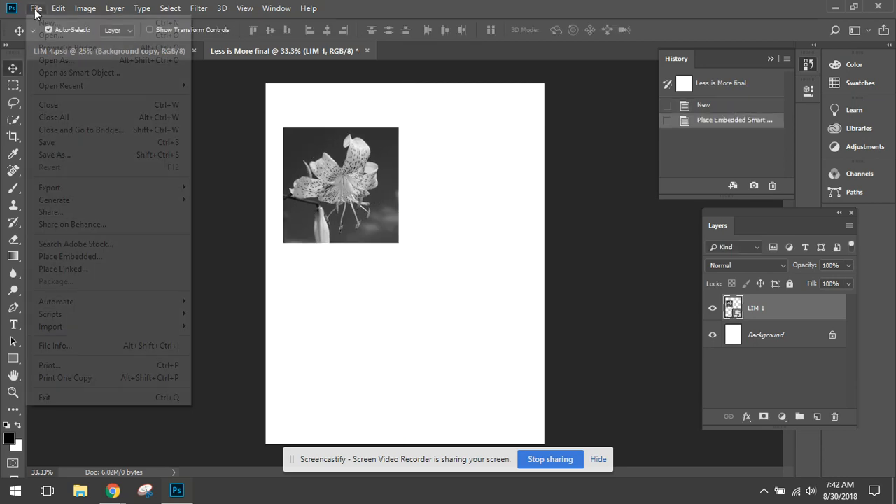
left_click(101, 259)
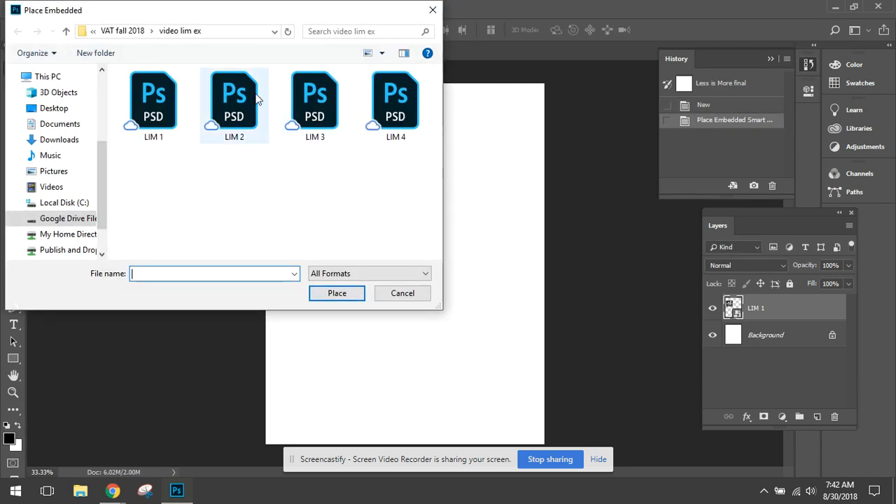
left_click(238, 105)
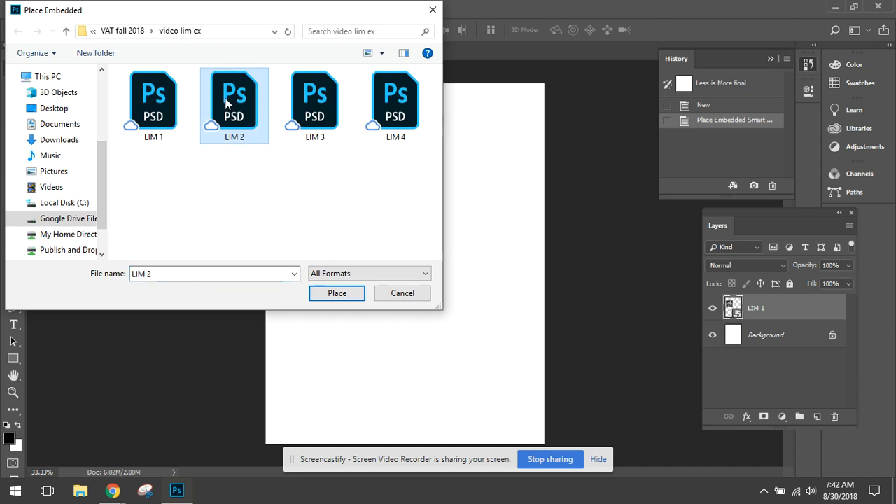
double_click(225, 103)
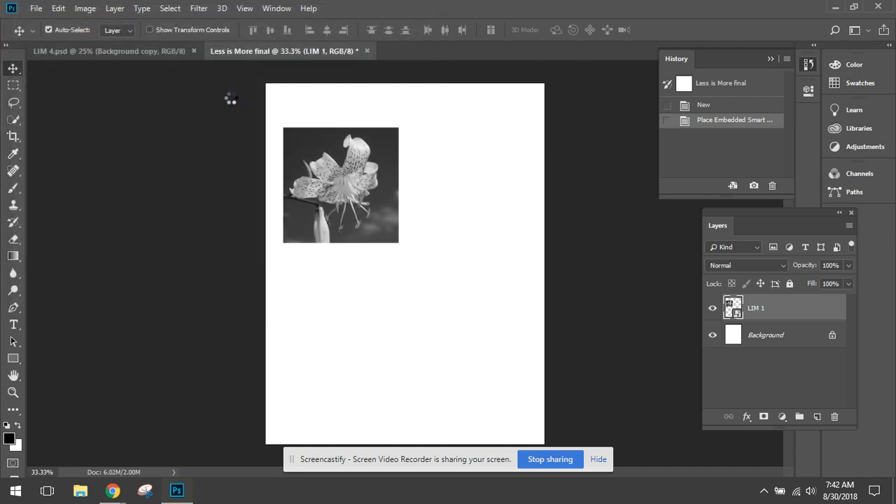
left_click_drag(491, 178, 420, 247)
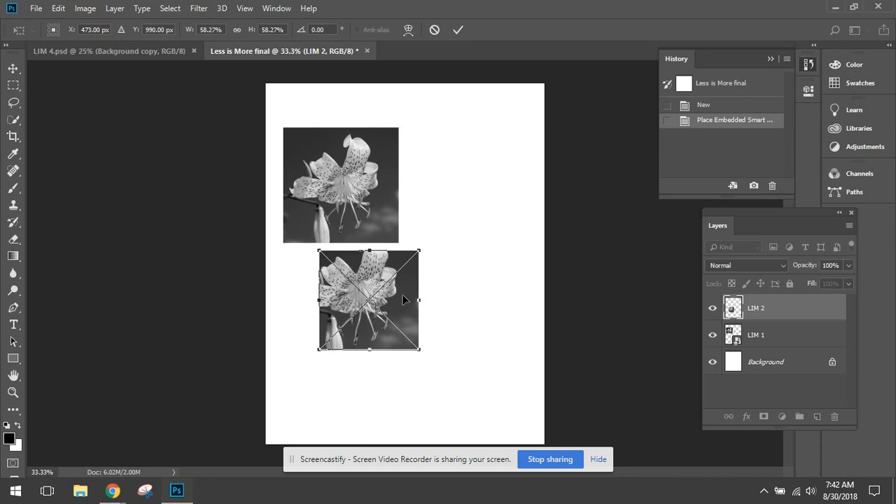
left_click_drag(402, 301, 500, 192)
key("Return")
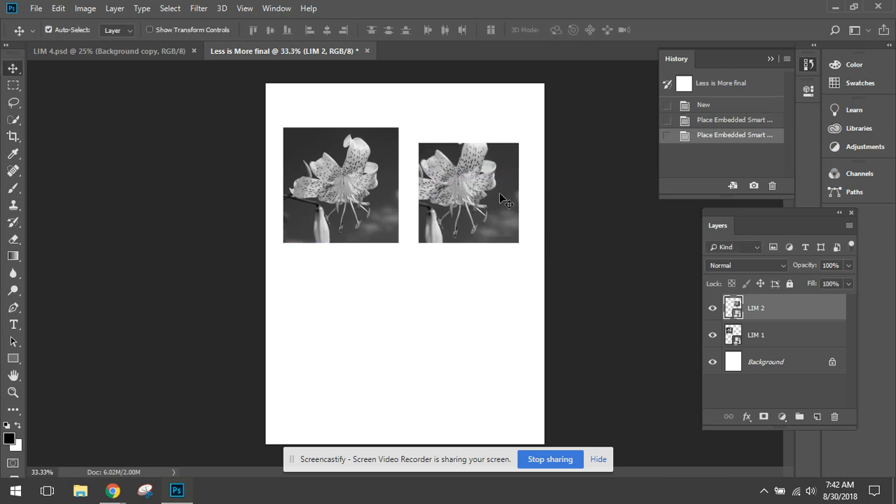
- Place LIM 3 as an embedded image at 100% scale and position it below LIM 1
left_click(35, 8)
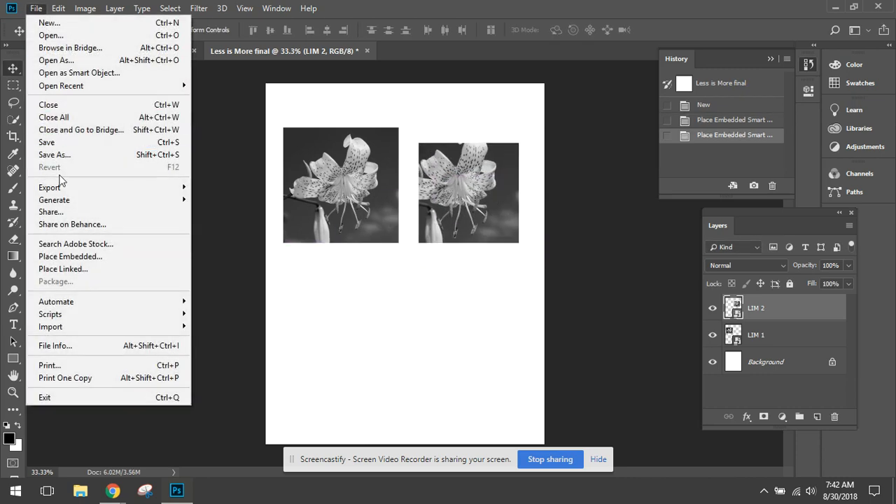
left_click(71, 259)
double_click(313, 123)
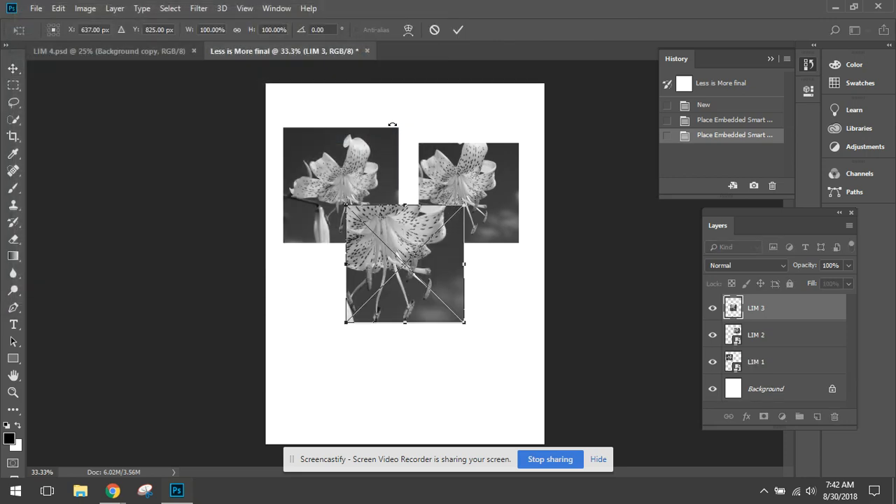
left_click_drag(428, 263, 378, 318)
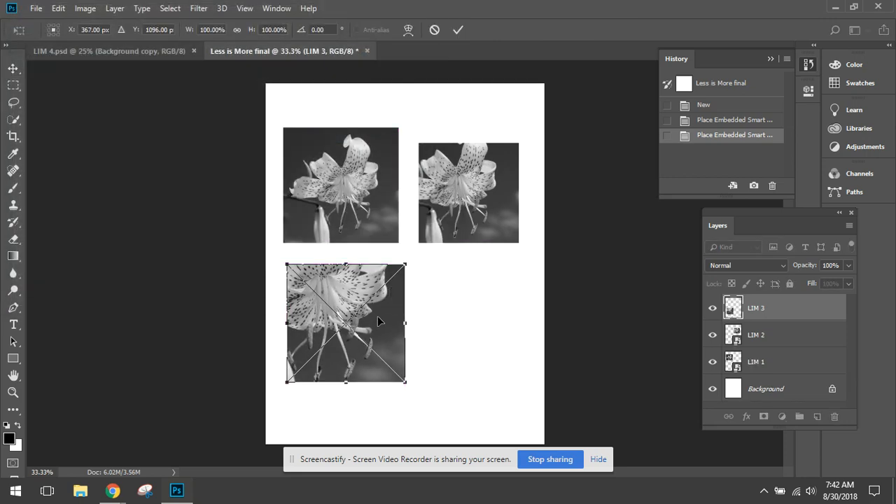
key("Return")
- Place LIM 4 as an embedded image and position it beside LIM 3, below LIM 2
left_click(36, 8)
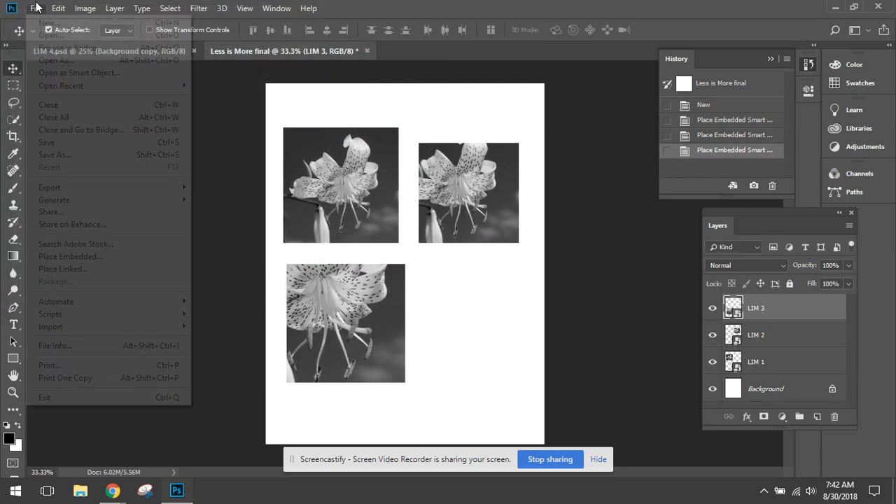
left_click(78, 257)
double_click(387, 97)
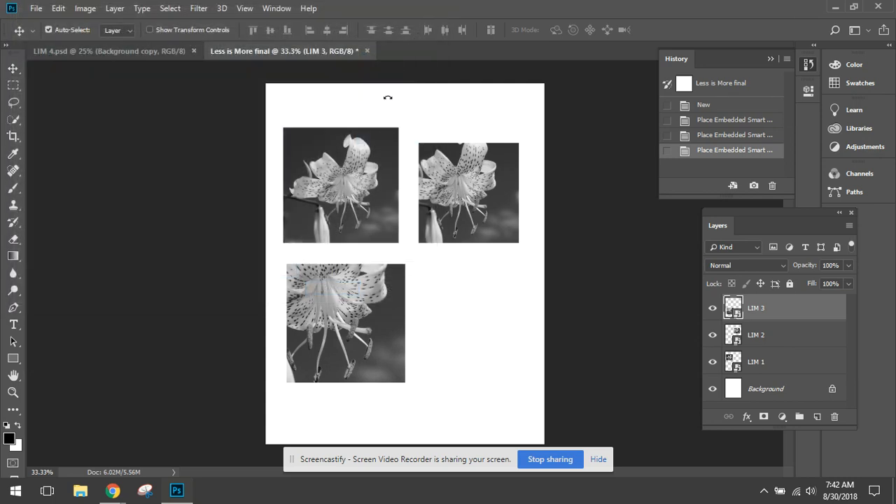
left_click_drag(439, 251, 502, 303)
key("Return")
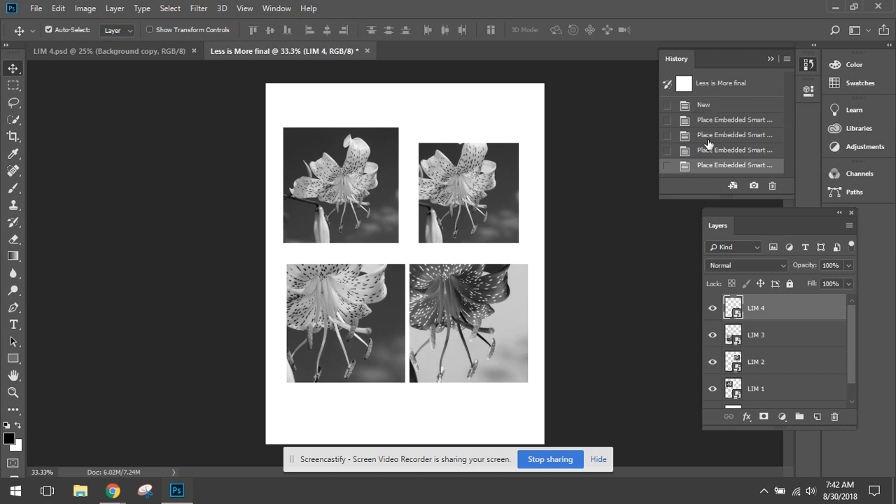
- Move LIM 2 up level with LIM 1's top edge and shift LIM 4 right to line up with LIM 2's left edge
left_click_drag(709, 196, 713, 305)
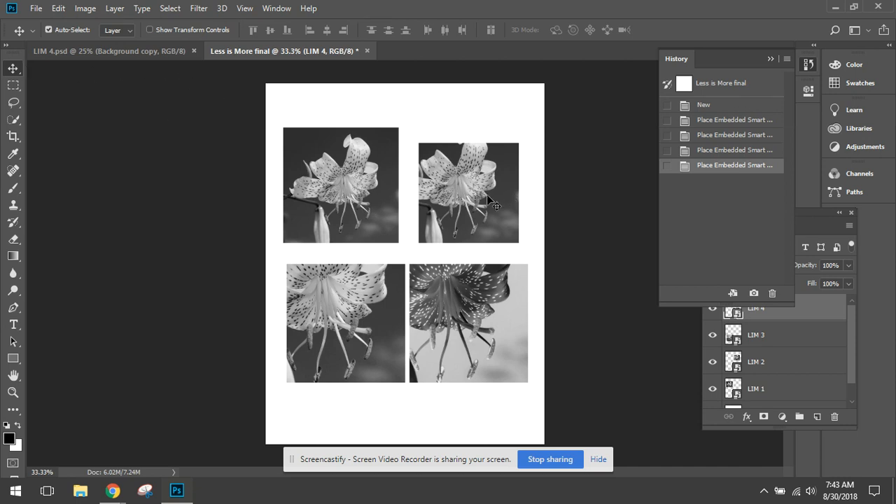
mouse_move(448, 168)
left_mouse_down()
mouse_move(448, 145)
mouse_move(449, 153)
left_mouse_up()
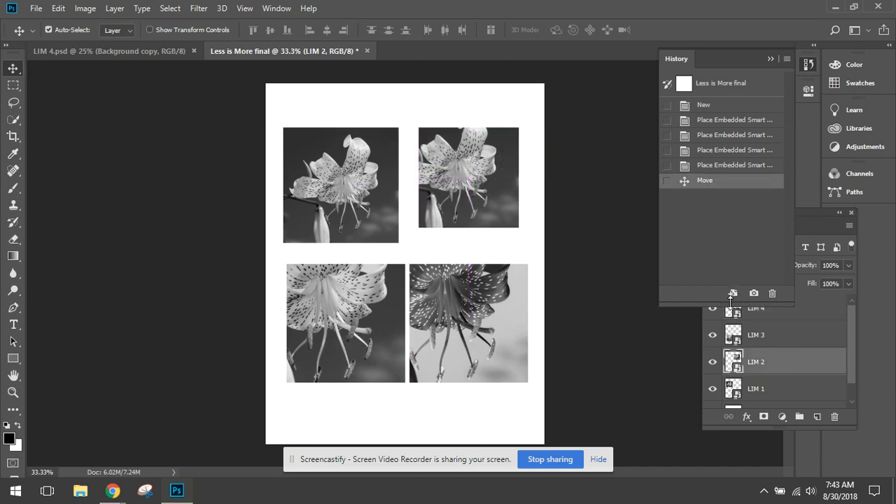
left_click_drag(731, 298, 731, 225)
left_click(486, 319)
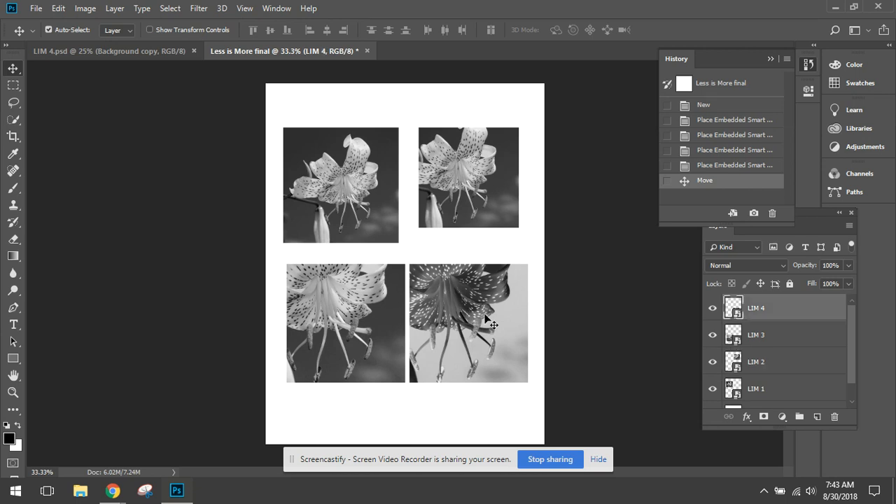
left_click(366, 326)
left_click_drag(444, 313, 455, 315)
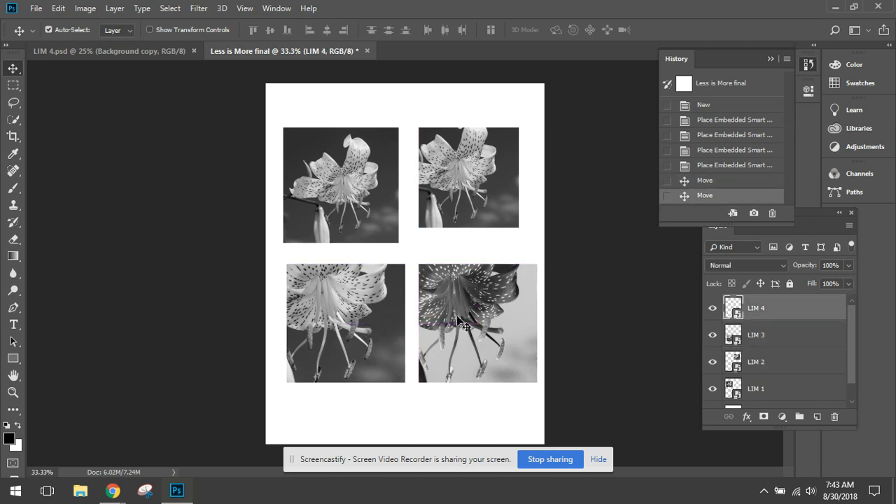
- Move all four images slightly up the page, aligning the left edges of each column and the top edges of each row
left_click_drag(333, 191, 332, 179)
left_click_drag(439, 181, 432, 173)
left_click_drag(367, 317, 363, 306)
left_click_drag(451, 319, 445, 307)
left_click(377, 194)
left_click(444, 170)
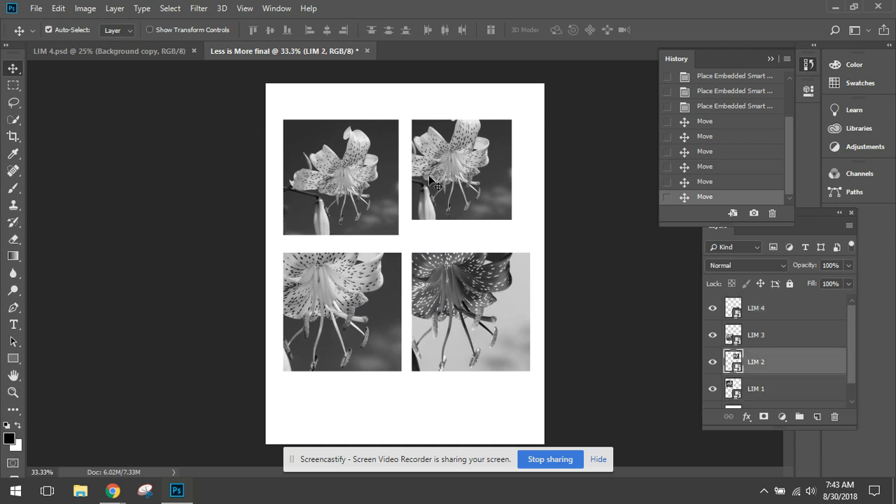
left_click(345, 200)
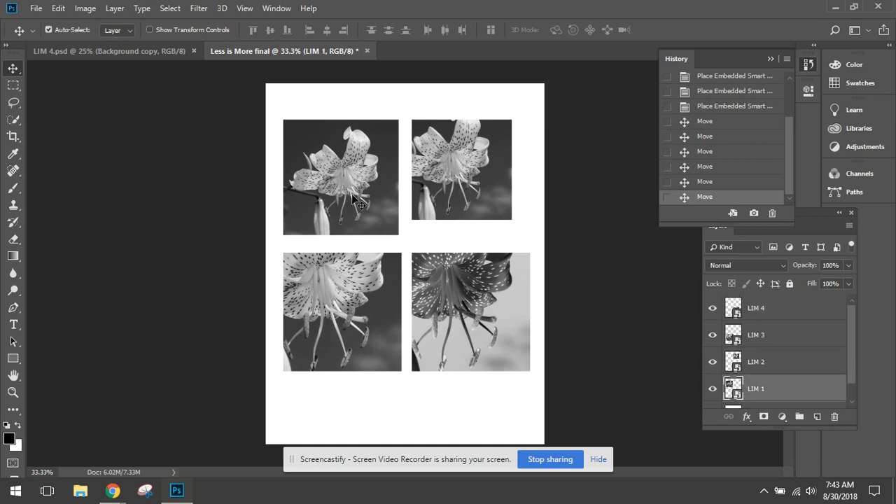
- Scale LIM 1 to 54.30% and enlarge LIM 2 proportionally so both match the size of the images below them
key("ctrl+t")
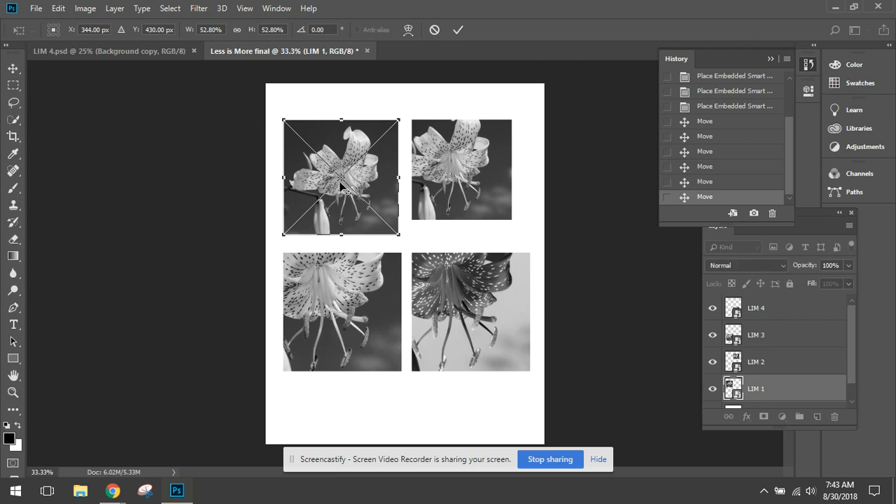
left_click_drag(399, 238, 400, 238)
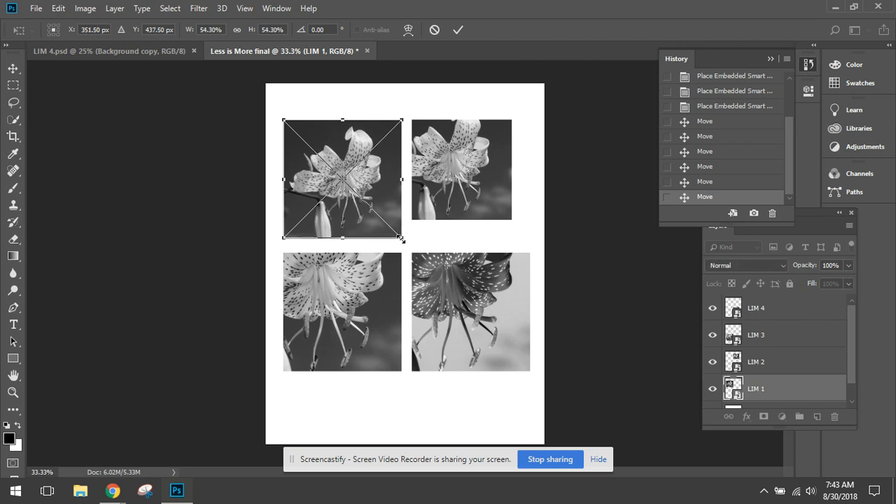
key("Return")
left_click(437, 188, "ctrl")
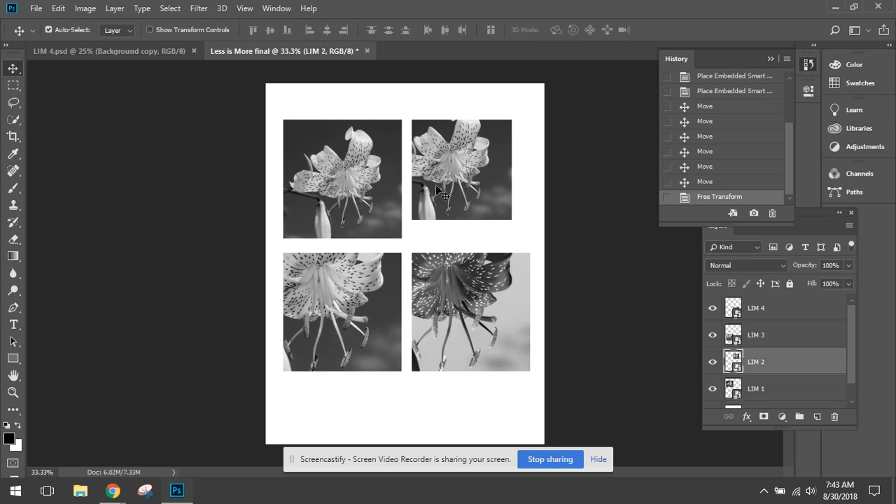
key("ctrl+t")
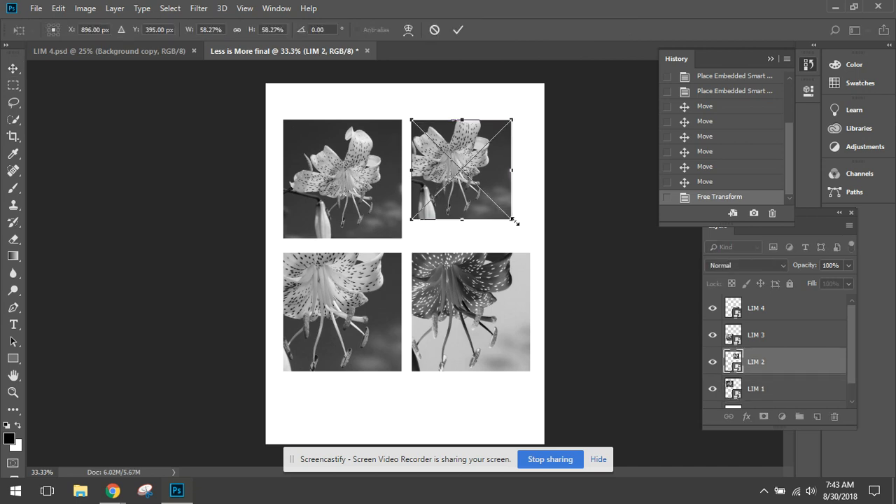
left_click_drag(514, 221, 523, 243)
key("Return")
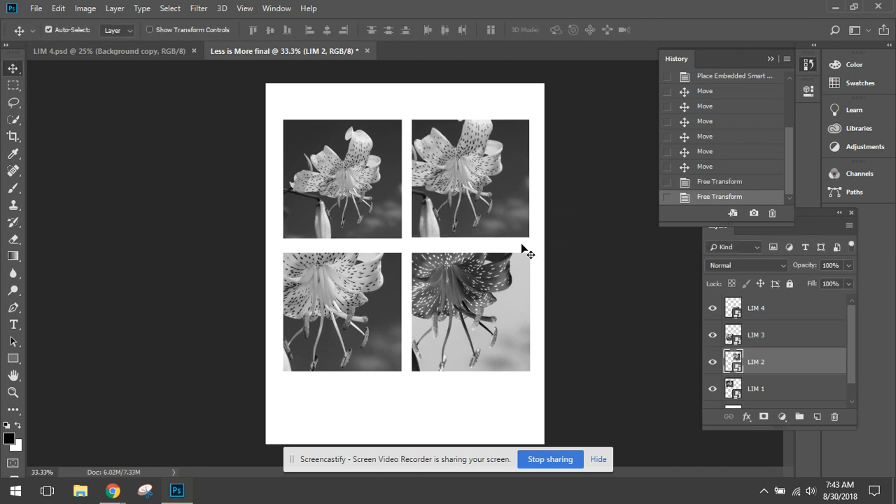
- Move LIM 1 and LIM 2 down toward the lower row and shift LIM 1 and LIM 3 slightly right to narrow the gaps
mouse_move(489, 195)
left_mouse_down()
mouse_move(441, 189)
mouse_move(487, 202)
left_mouse_up()
left_click_drag(386, 210, 392, 221)
left_click_drag(375, 281, 378, 282)
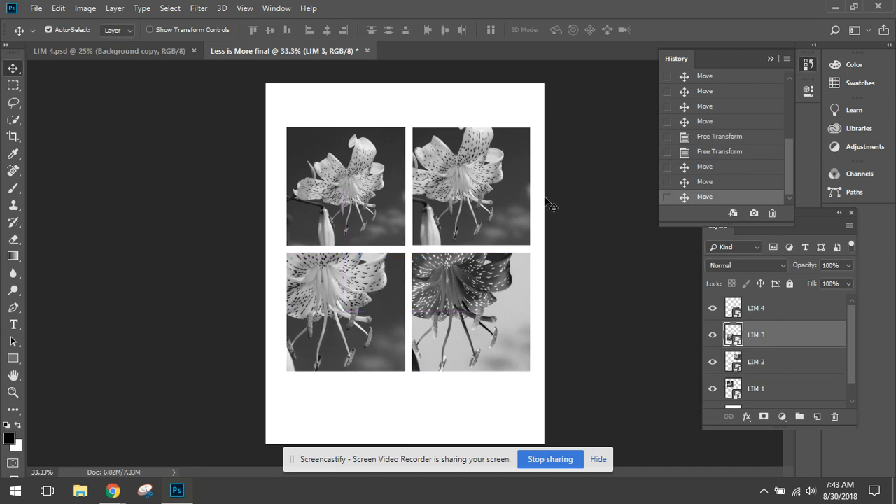
- Select all four LIM images and move them together up the page, leaving a wide empty area beneath them
left_click(351, 195)
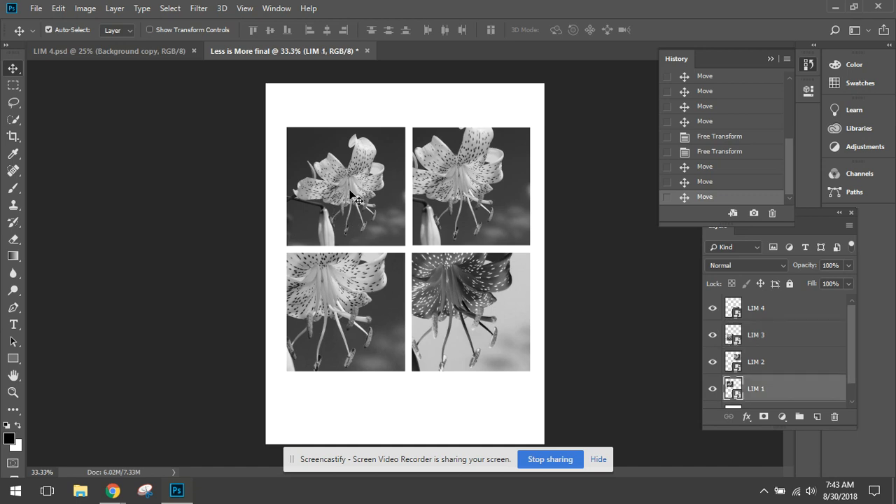
left_click(455, 187, "shift")
left_click(358, 308, "shift")
left_click(451, 309, "shift")
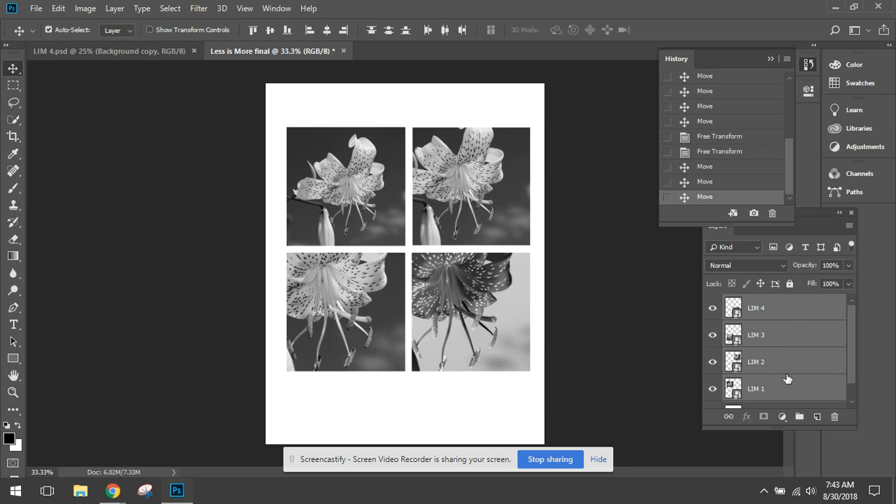
left_click_drag(435, 291, 431, 272)
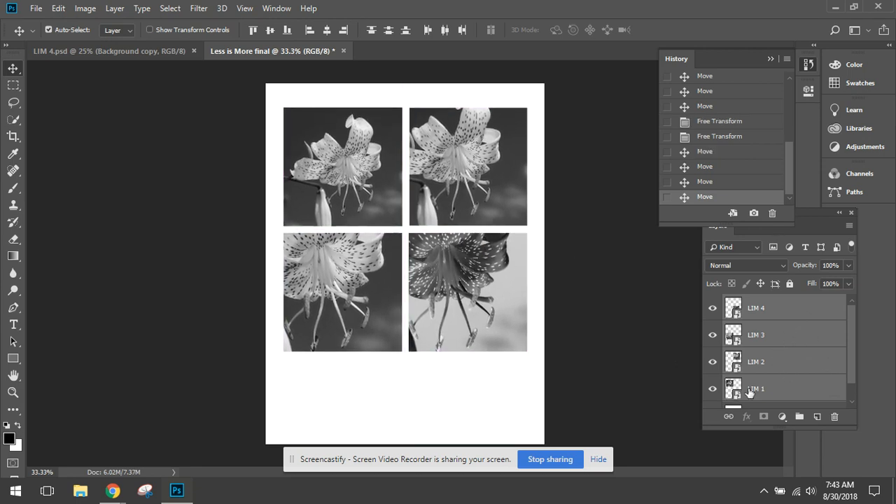
- Paint black on the Background layer around LIM 3 with a soft brush sized 180 px
left_click_drag(787, 429, 784, 455)
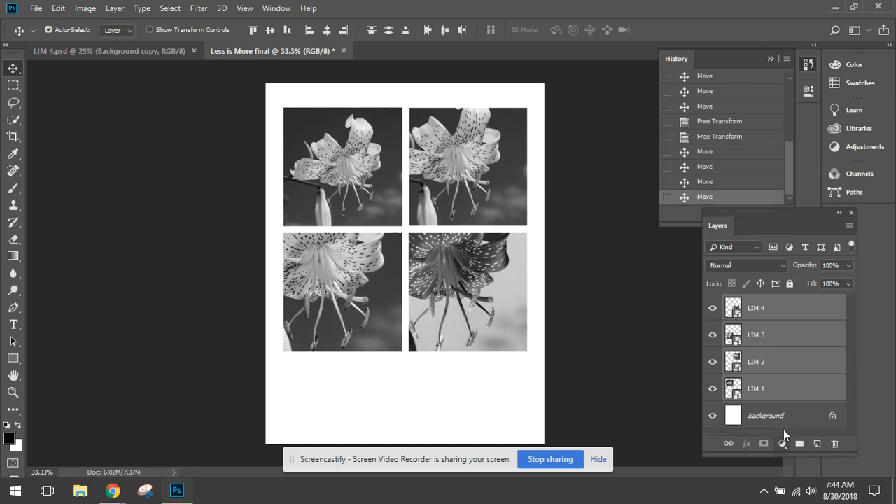
left_click(782, 416)
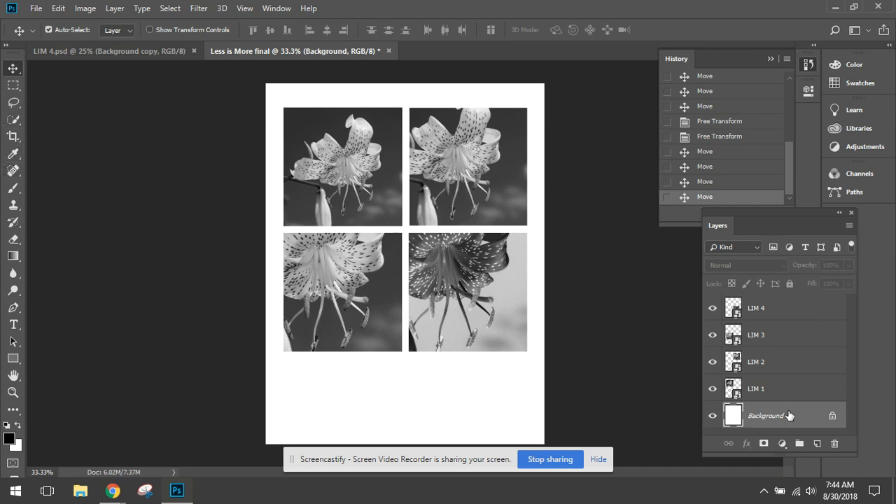
left_click(13, 190)
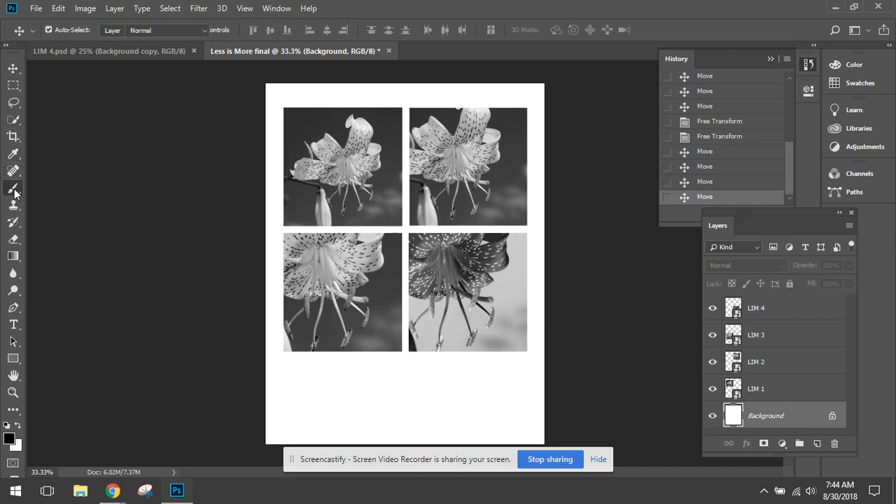
right_click(345, 389)
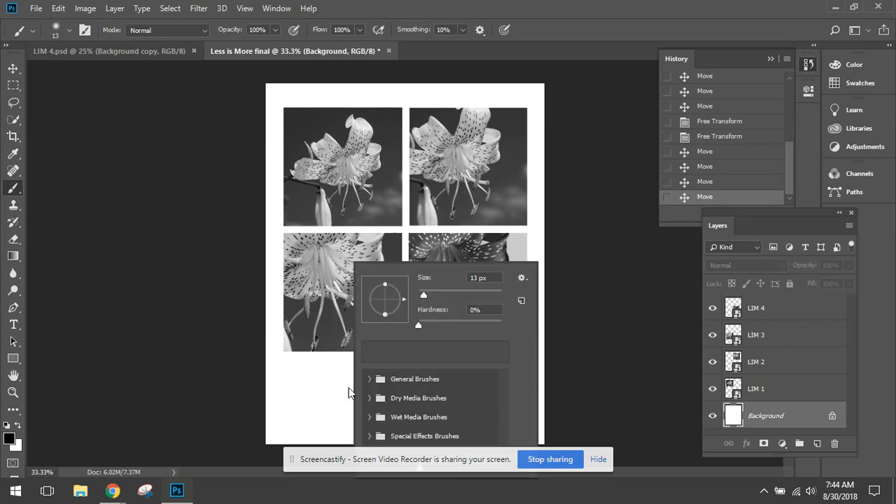
left_click_drag(428, 293, 478, 294)
mouse_move(274, 221)
left_mouse_down()
mouse_move(269, 260)
mouse_move(293, 271)
mouse_move(326, 219)
mouse_move(248, 286)
mouse_move(350, 219)
mouse_move(311, 270)
mouse_move(272, 293)
mouse_move(325, 268)
mouse_move(299, 303)
mouse_move(305, 329)
mouse_move(252, 363)
mouse_move(290, 373)
left_mouse_up()
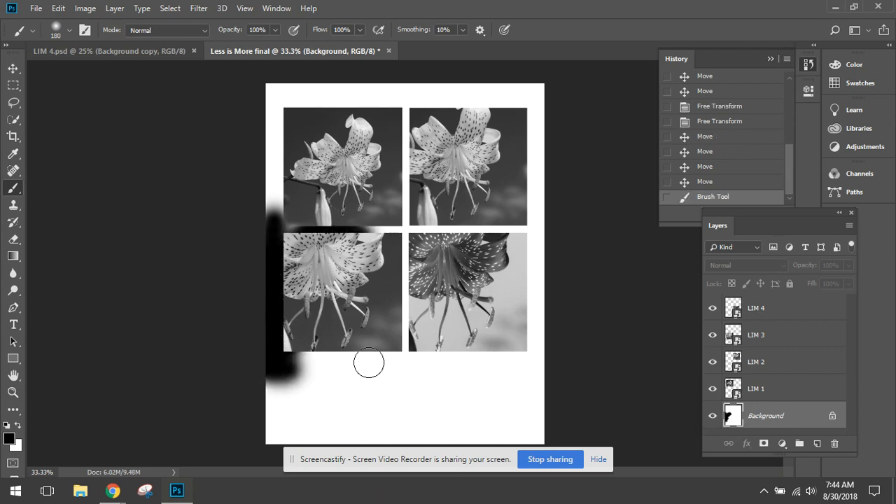
- Paint the entire Background layer dark gray with a soft brush sized 480 px
left_click(851, 68)
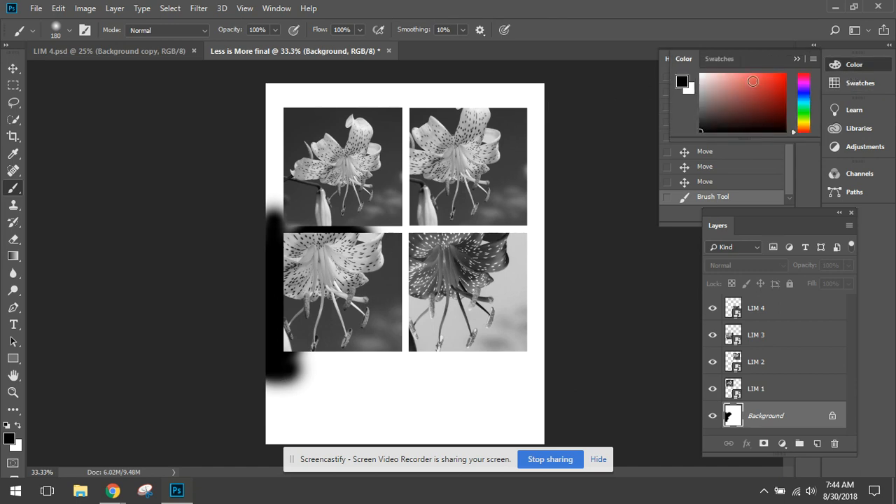
mouse_move(702, 105)
left_mouse_down()
mouse_move(703, 84)
mouse_move(702, 100)
left_mouse_up()
left_click_drag(702, 112, 702, 116)
right_click(347, 358)
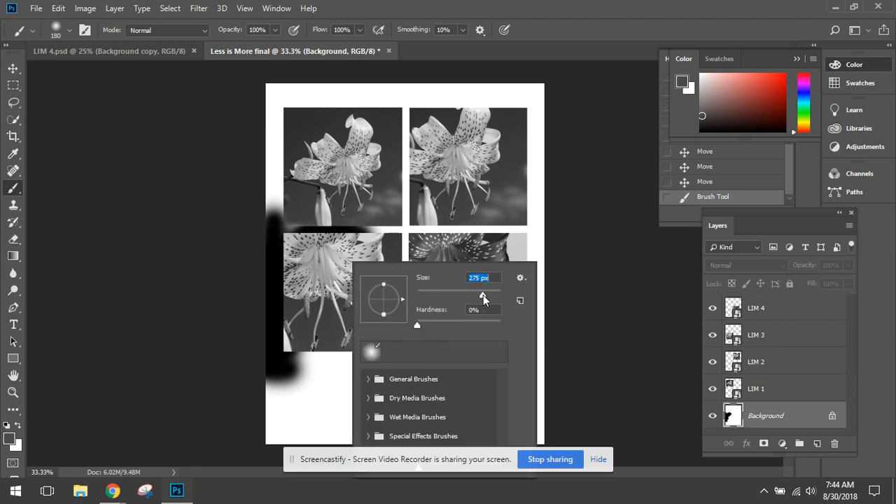
left_click_drag(483, 294, 491, 293)
mouse_move(289, 84)
left_mouse_down()
mouse_move(250, 109)
mouse_move(239, 187)
mouse_move(276, 233)
mouse_move(331, 261)
mouse_move(219, 379)
mouse_move(237, 417)
mouse_move(525, 200)
mouse_move(385, 121)
mouse_move(281, 86)
mouse_move(252, 163)
mouse_move(465, 226)
mouse_move(348, 168)
mouse_move(395, 241)
mouse_move(584, 143)
mouse_move(534, 93)
mouse_move(567, 260)
mouse_move(551, 439)
mouse_move(493, 408)
mouse_move(291, 420)
mouse_move(320, 430)
left_mouse_up()
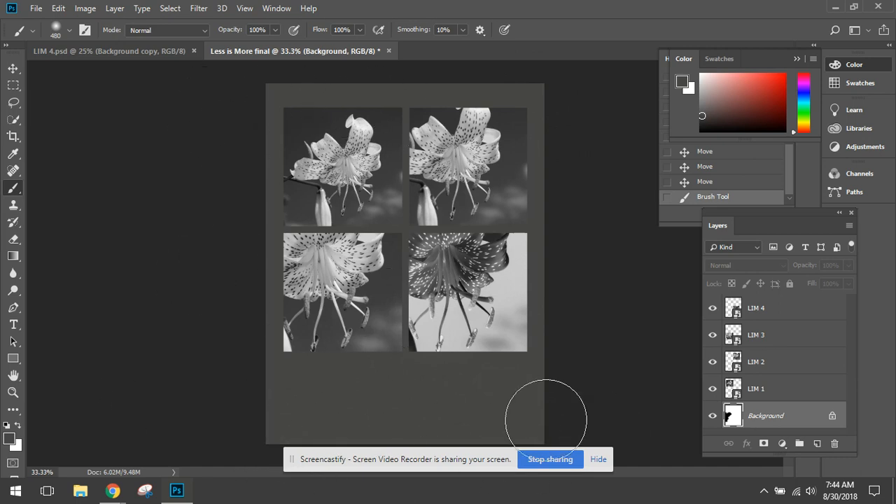
left_click_drag(546, 420, 478, 120)
- Repaint the whole Background layer in a darker, charcoal gray
left_click(702, 124)
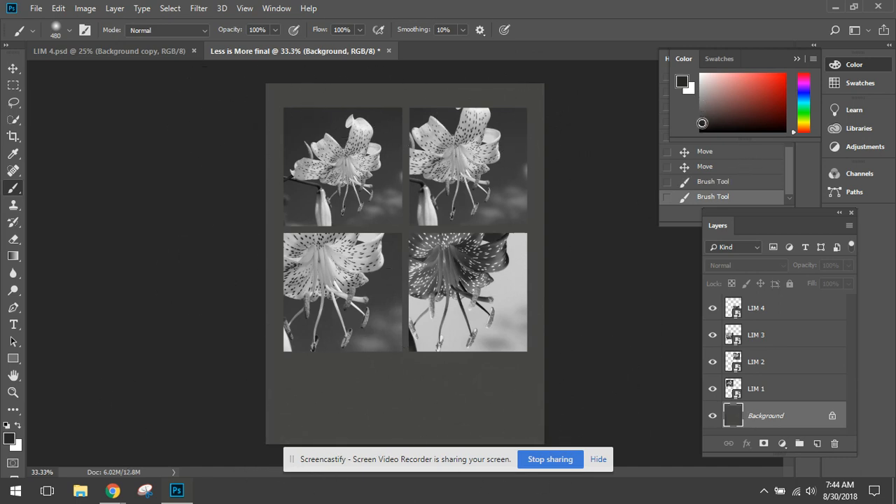
mouse_move(540, 90)
left_mouse_down()
mouse_move(250, 160)
mouse_move(295, 241)
mouse_move(640, 330)
mouse_move(236, 355)
mouse_move(534, 400)
mouse_move(242, 435)
mouse_move(640, 410)
left_mouse_up()
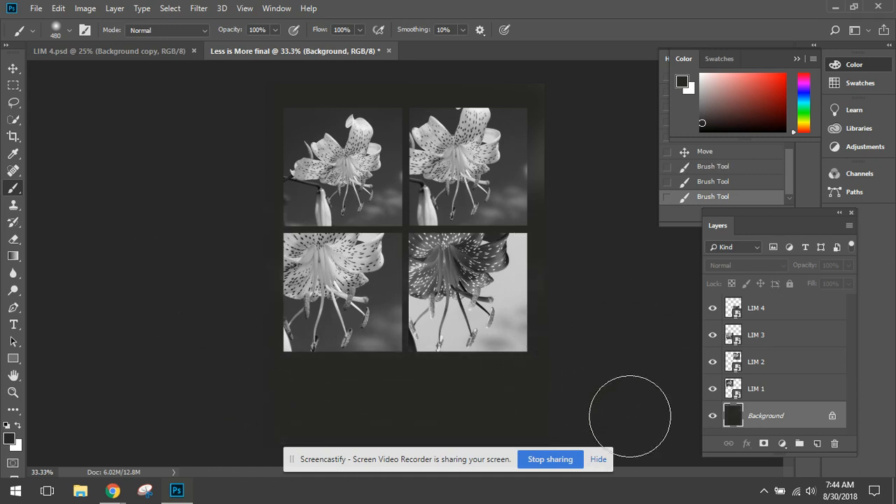
left_click_drag(554, 299, 564, 303)
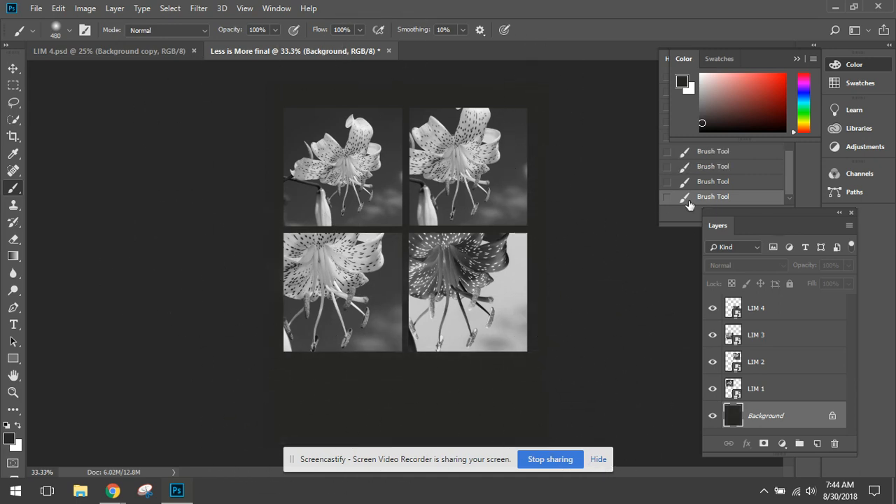
- Paint over the whole Background layer in near-black (#080808)
left_click(702, 129)
mouse_move(488, 93)
left_mouse_down()
mouse_move(507, 147)
mouse_move(264, 172)
mouse_move(589, 248)
mouse_move(245, 316)
mouse_move(200, 366)
mouse_move(540, 99)
mouse_move(532, 367)
mouse_move(296, 86)
mouse_move(295, 457)
mouse_move(450, 426)
mouse_move(266, 400)
mouse_move(324, 217)
left_mouse_up()
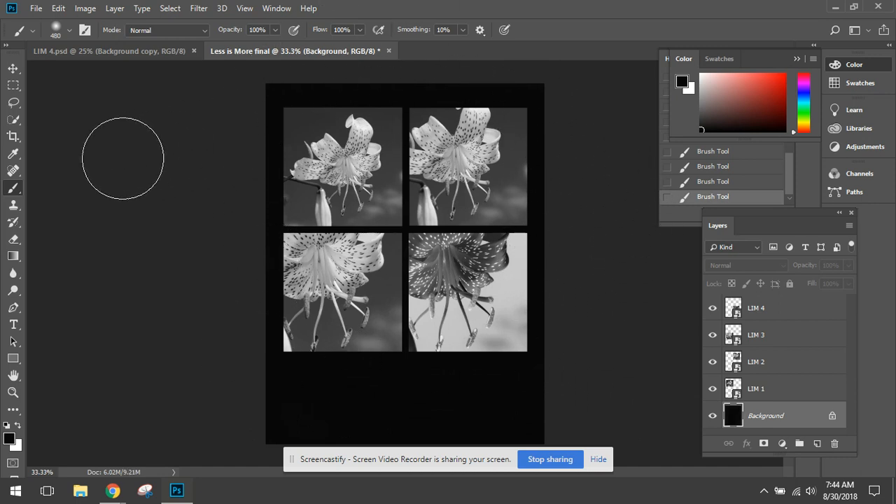
- Draw a text box on the empty area below the images and delete its empty text layer
left_click(15, 326)
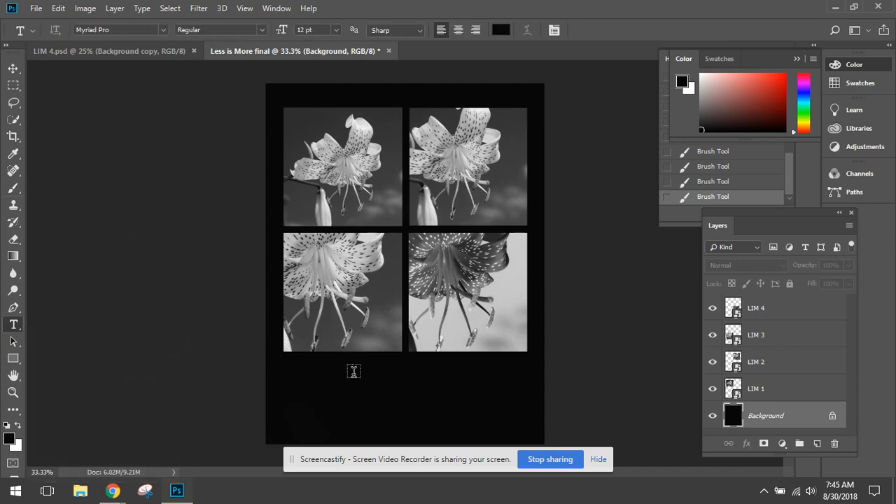
scroll(355, 359, "up", 2)
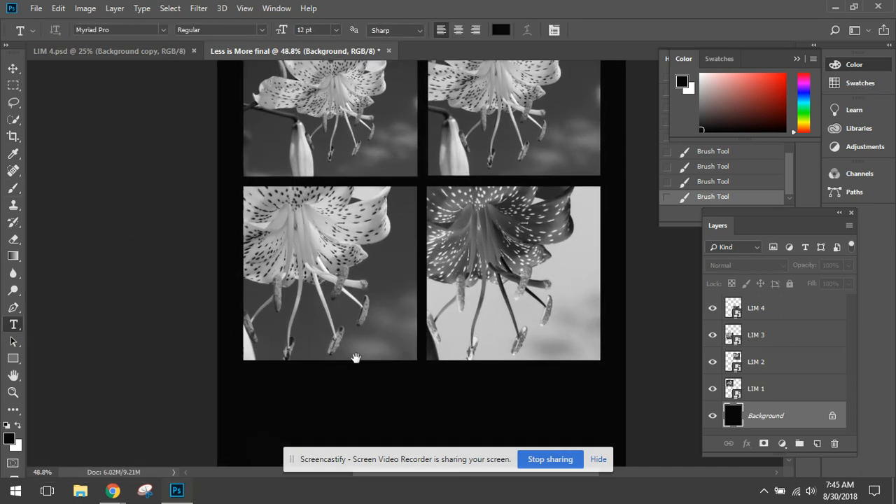
scroll(306, 355, "down", 2)
scroll(306, 355, "up", 3)
scroll(306, 355, "down", 1)
scroll(302, 262, "down", 1)
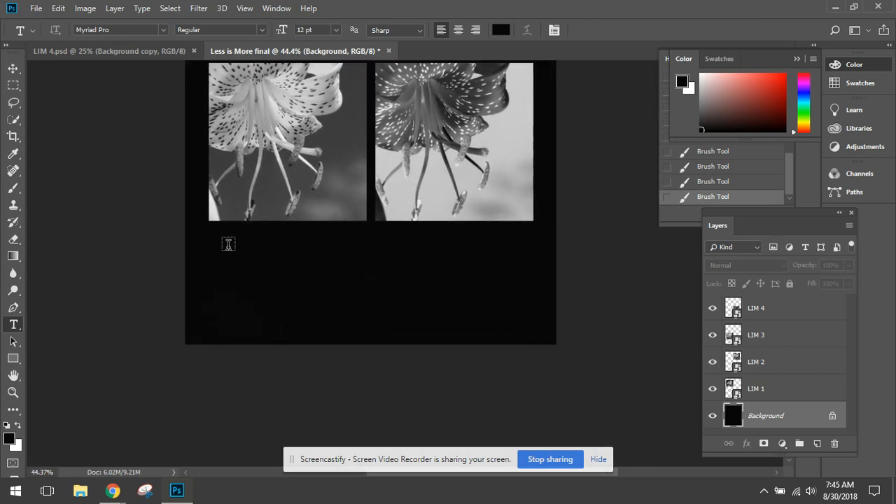
left_click_drag(229, 246, 422, 307)
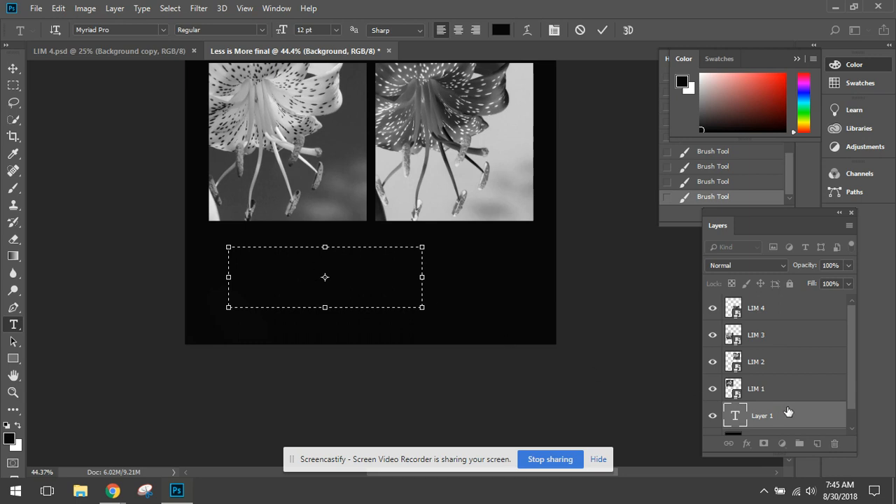
left_click_drag(788, 411, 834, 443)
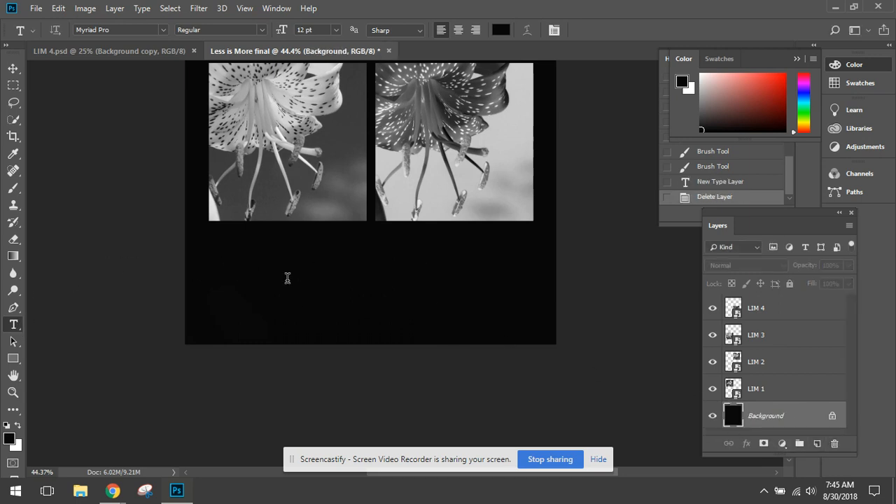
- Add the title "Less is More" below LIM 3 as point text in off-white (#f5f4f4)
left_click(255, 279)
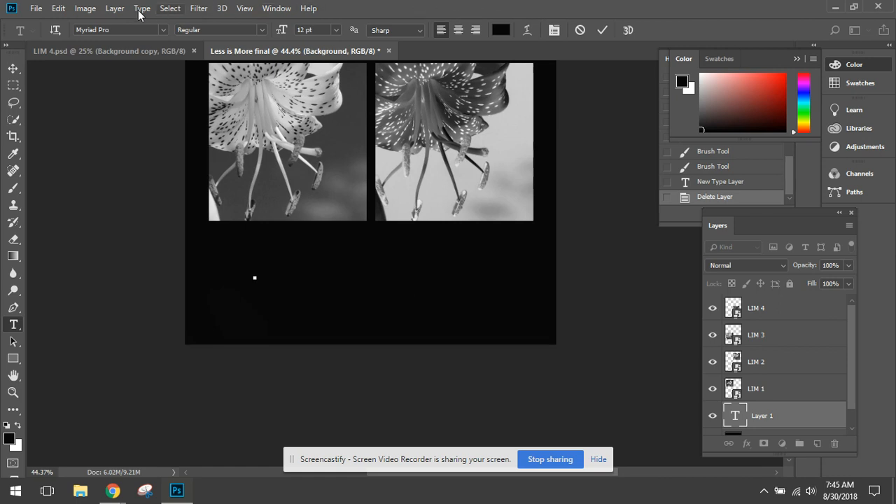
left_click(501, 30)
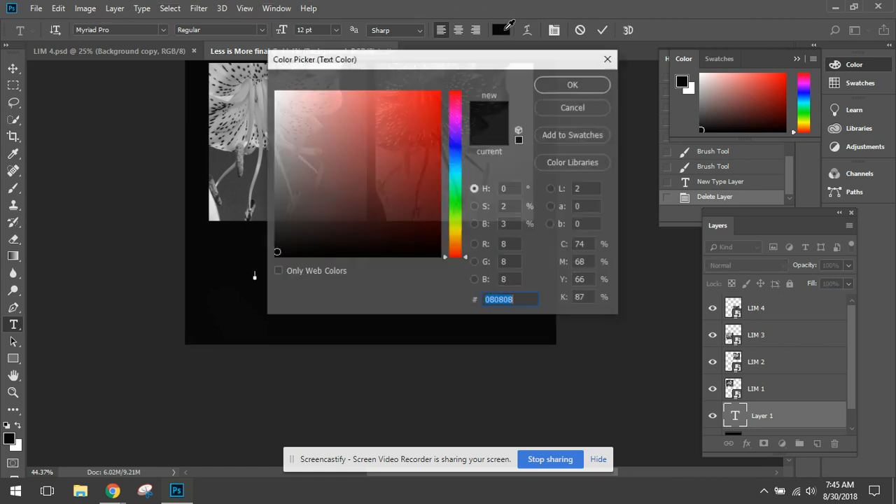
left_click(274, 97)
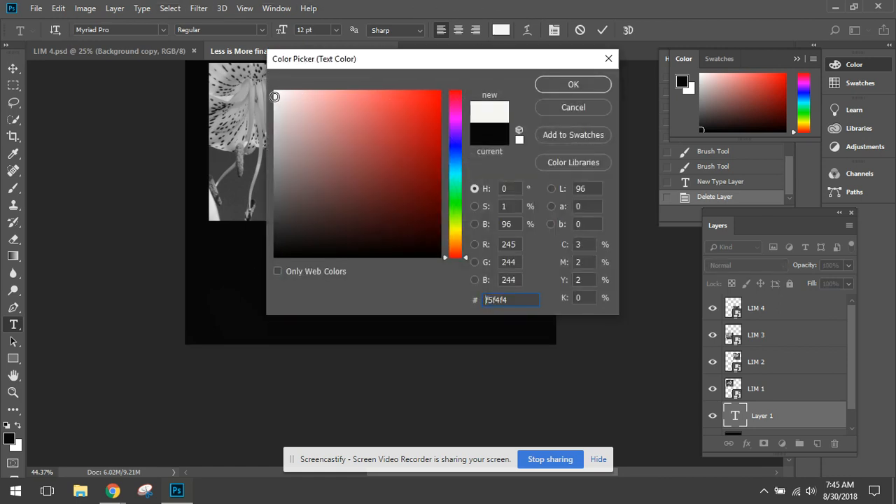
left_click(576, 85)
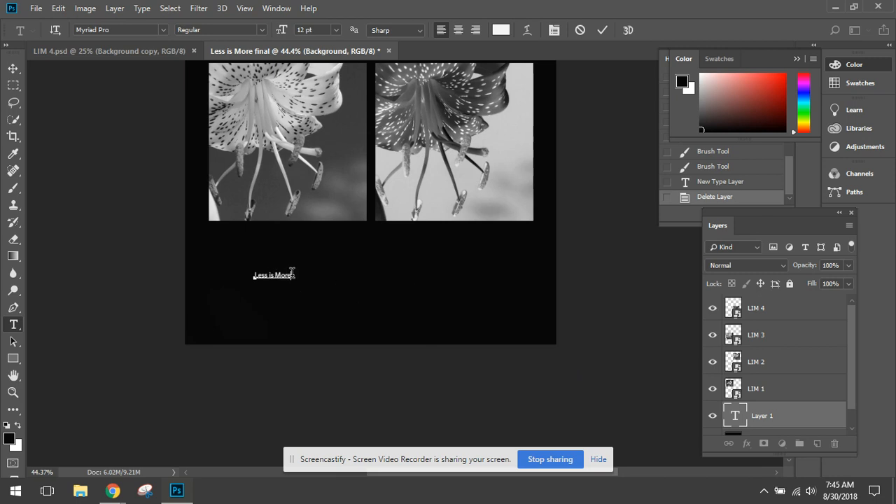
left_click_drag(292, 273, 248, 274)
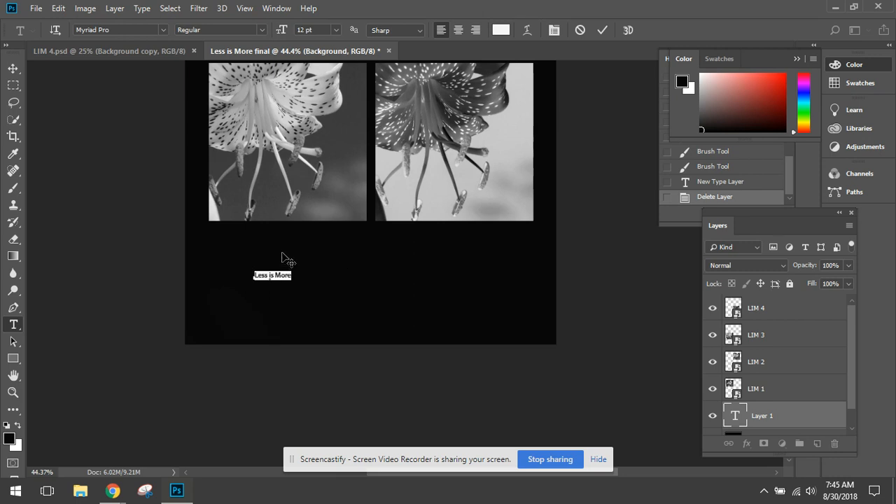
left_click(296, 276)
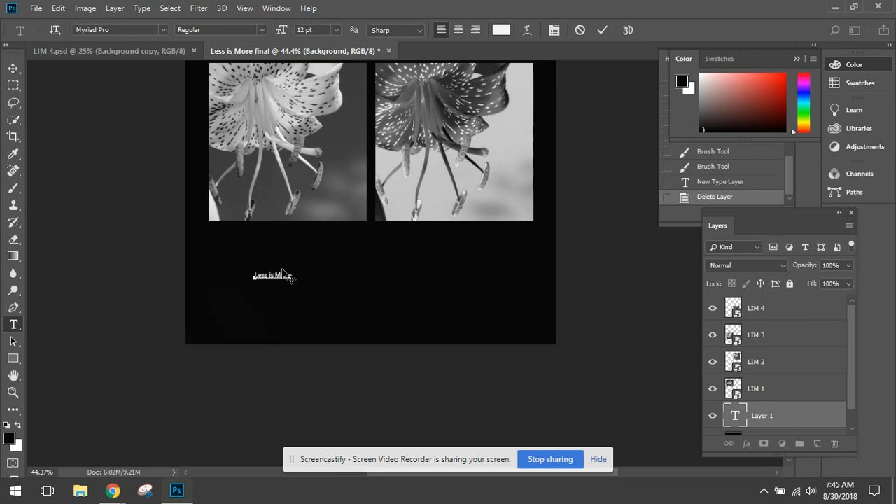
left_click(13, 68)
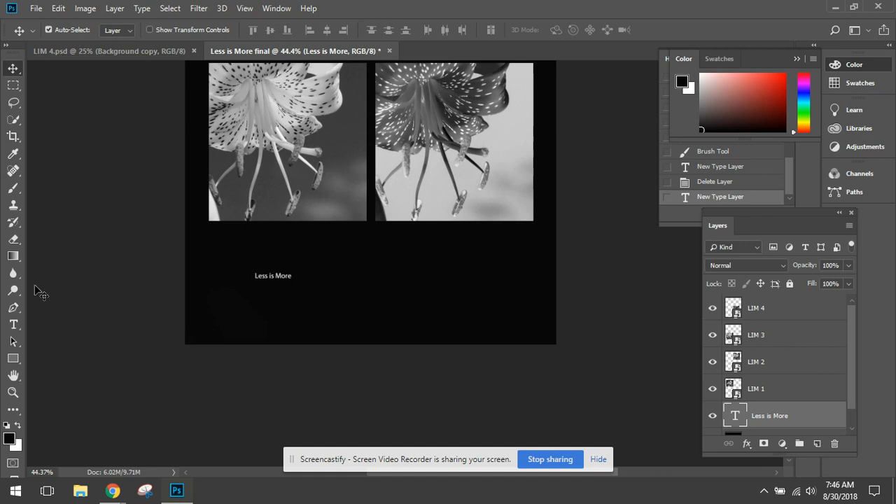
- Set the "Less is More" title's font size to 36 pt
left_click(14, 326)
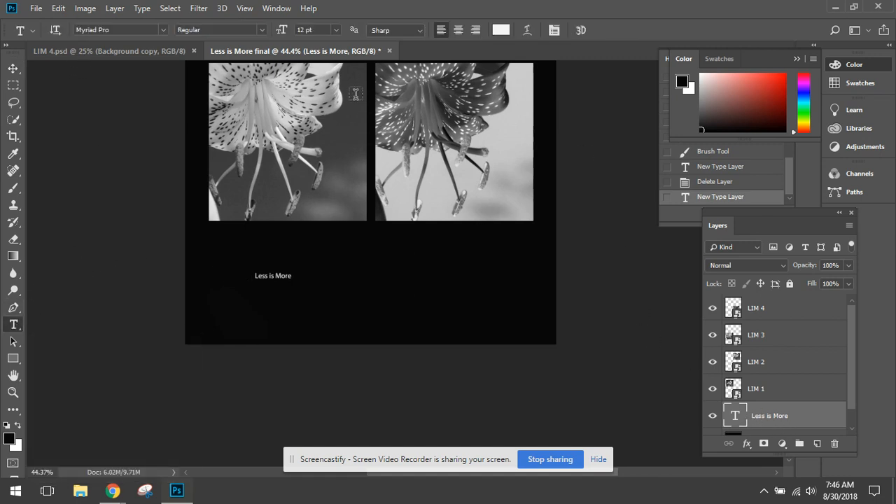
left_click(337, 30)
left_click(340, 169)
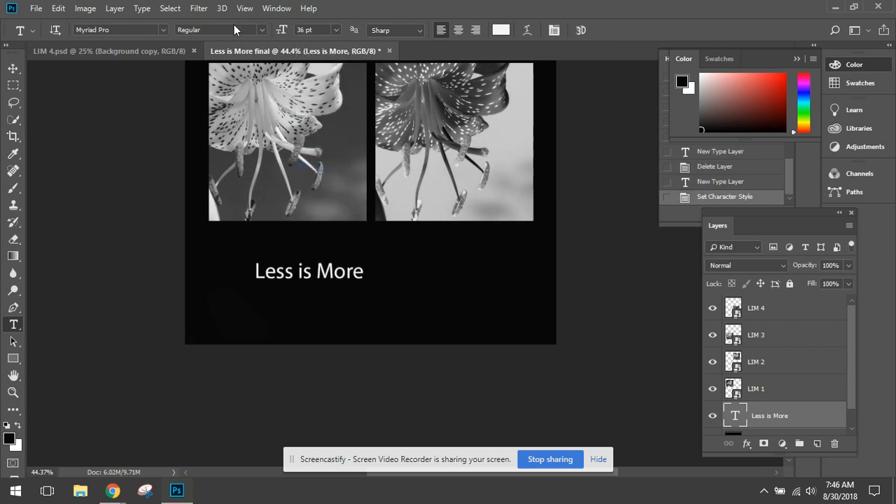
- Change the "Less is More" title's font to Arial Rounded MT Bold
left_click(161, 30)
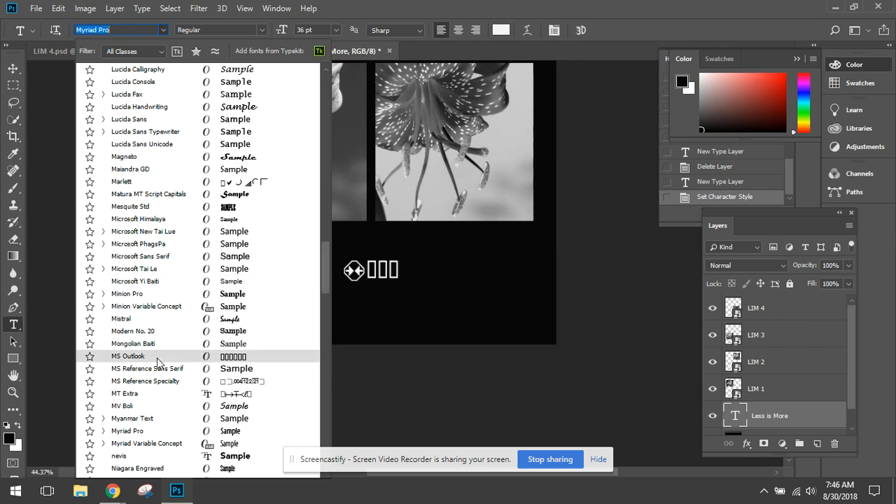
left_click(140, 144)
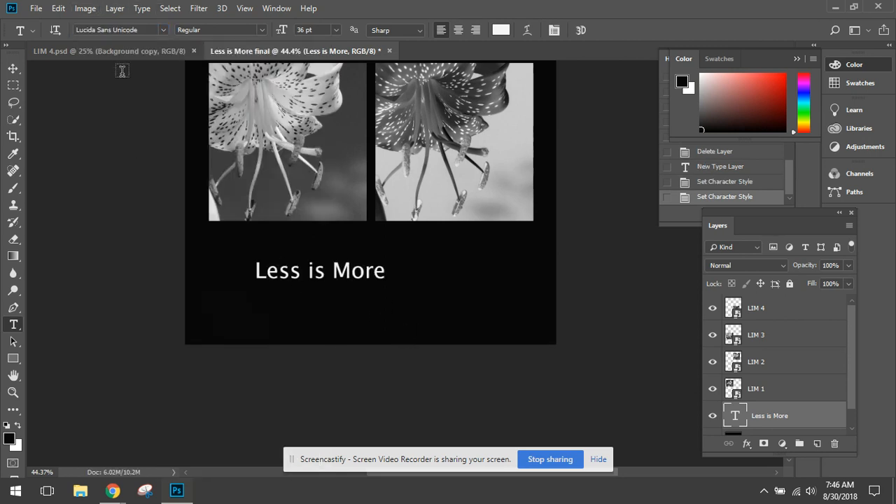
left_click(138, 28)
key("Down")
key("Down")
key("Down")
key("Down")
key("Down")
key("Down")
key("Down")
key("Down")
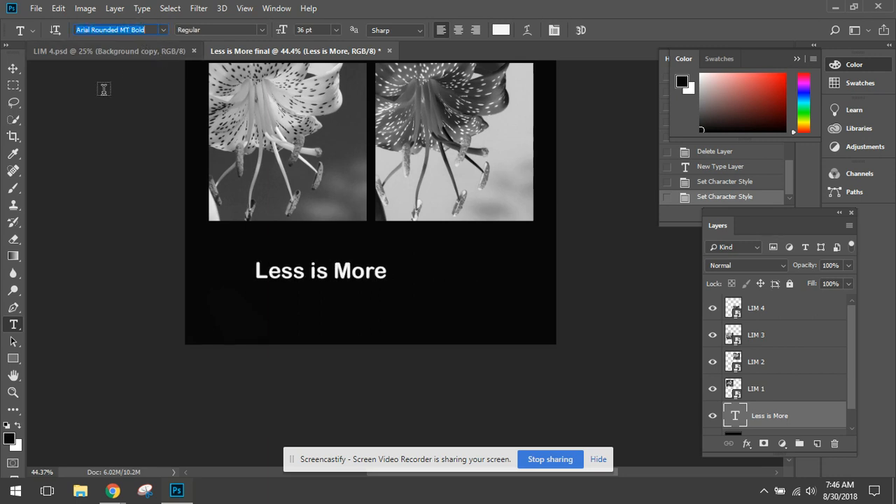
- Move the title just below LIM 3, flush with its left edge, and scale it proportionally to about 165%
left_click(13, 69)
left_click_drag(347, 274, 303, 249)
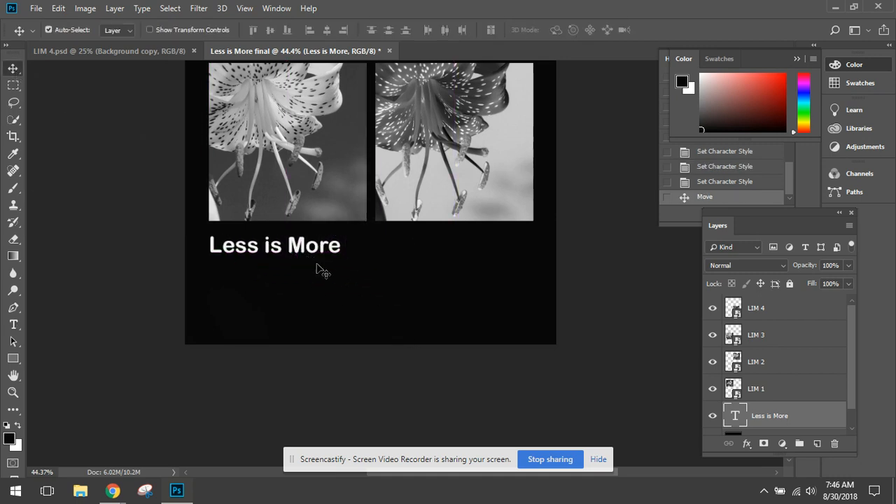
key("ctrl+t")
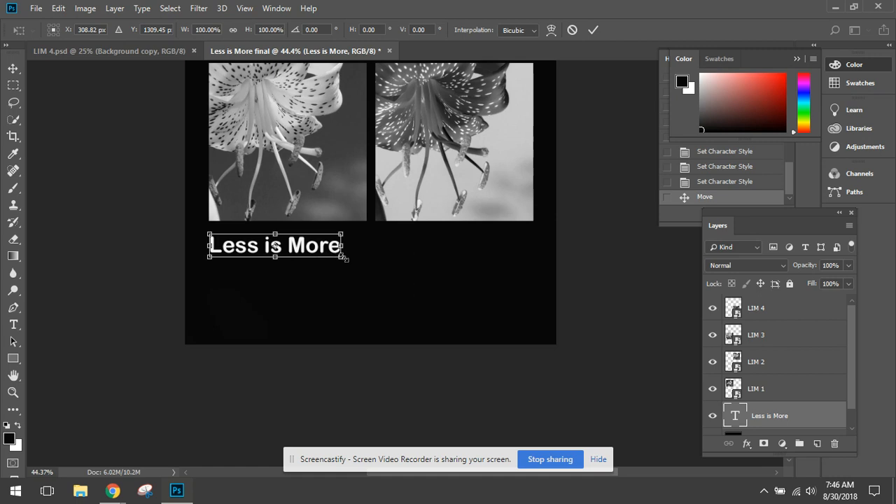
left_click_drag(342, 257, 424, 292)
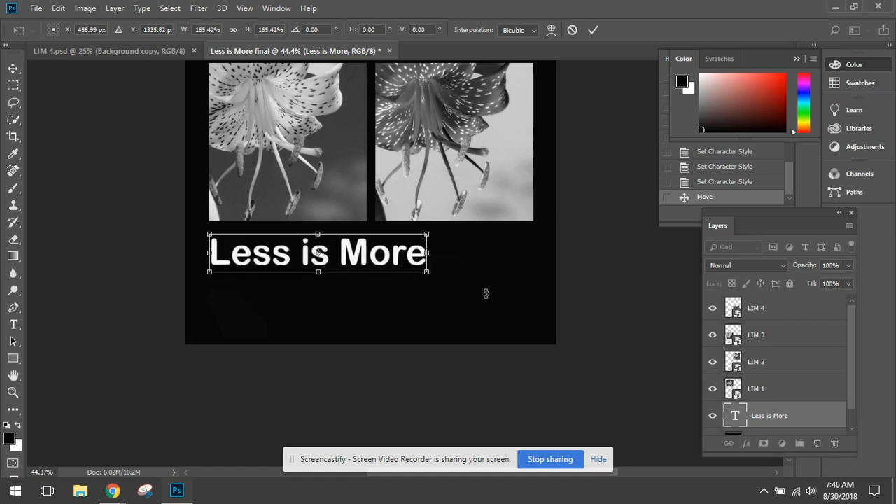
key("Return")
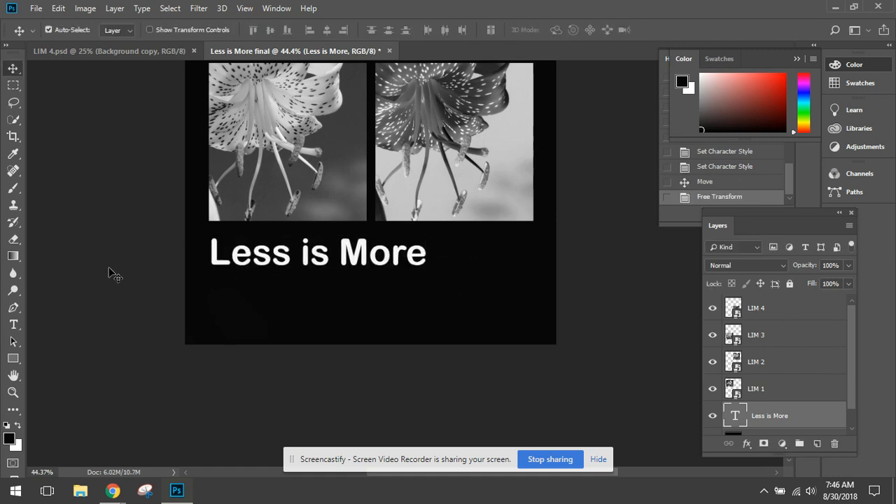
- Add the artist's name in lowercase as a separate text layer below the title, ending flush with LIM 4's right edge
left_click(13, 328)
left_click(297, 301)
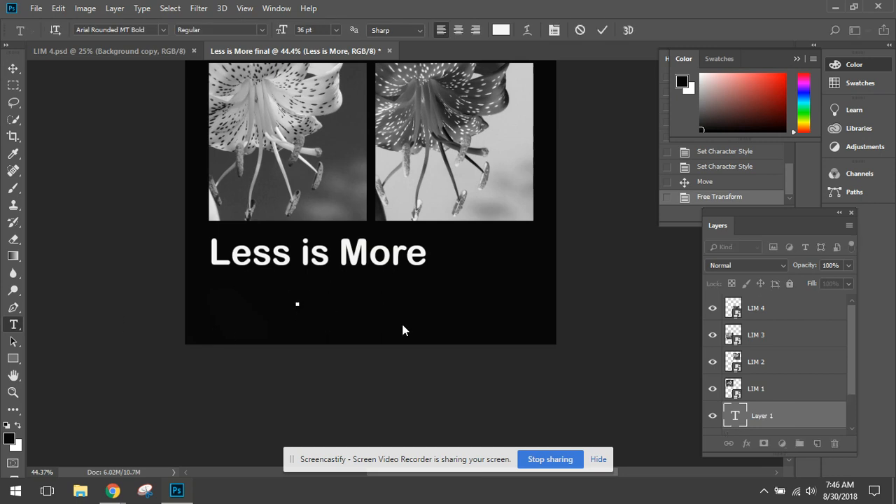
type("wendy guss")
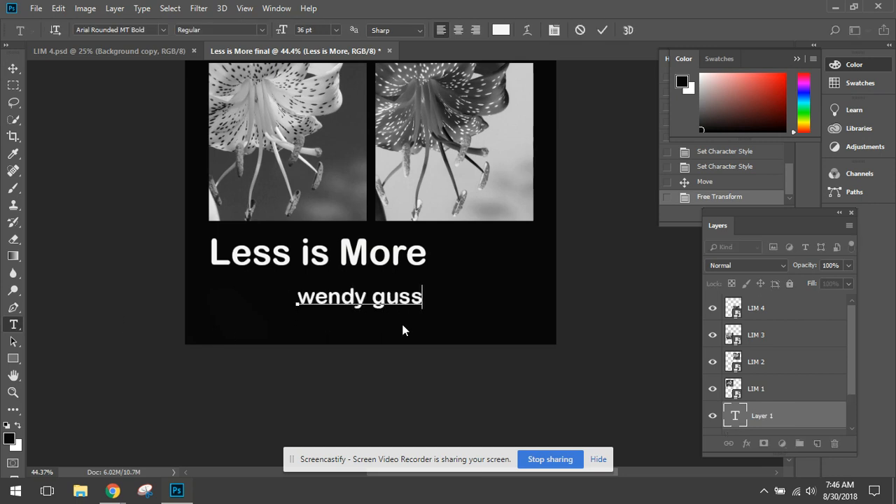
left_click(13, 68)
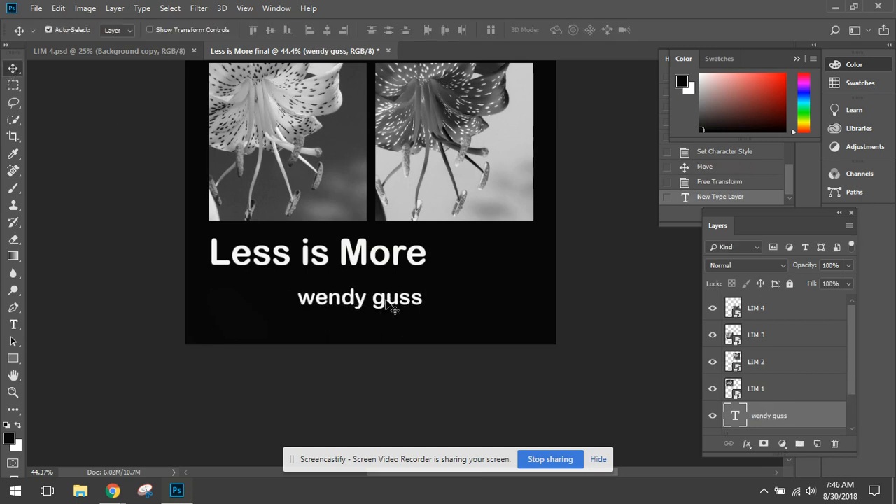
left_click_drag(392, 301, 493, 289)
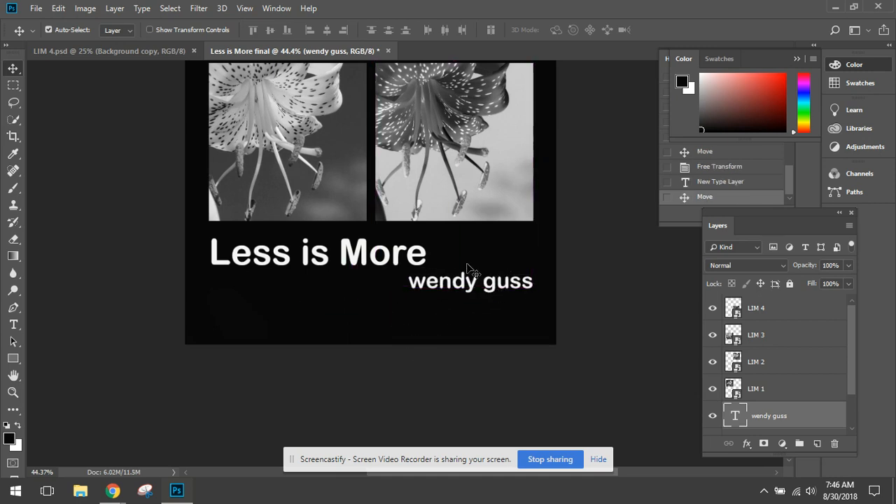
- Save the layered document as the Photoshop file "Less is More final" in the "video lim ex" folder
scroll(430, 326, "up", 2)
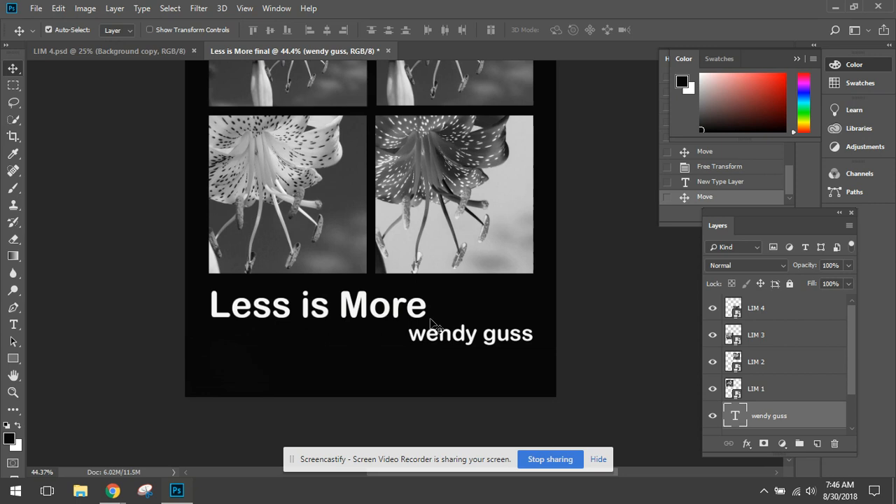
scroll(431, 322, "down", 1)
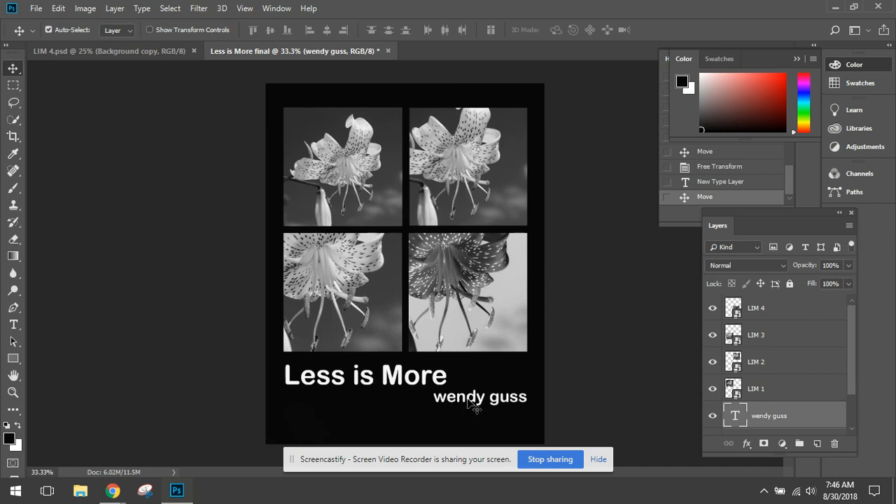
left_click(36, 9)
left_click(98, 155)
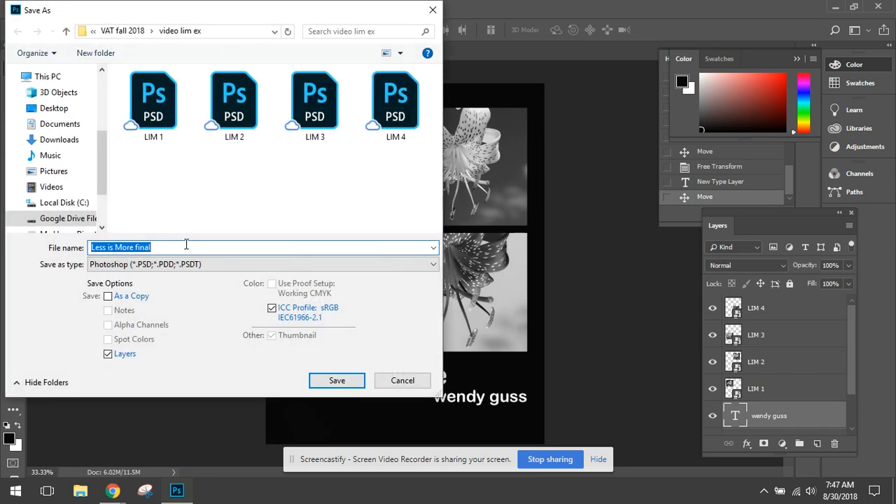
left_click(358, 384)
left_click(593, 128)
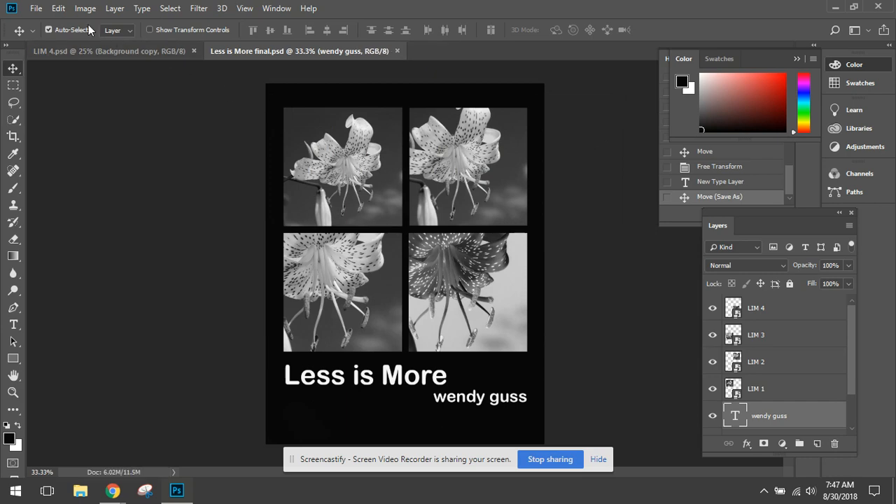
- Save a JPEG copy named "Less is More final" in the same folder at quality 11, Baseline ("Standard")
left_click(36, 8)
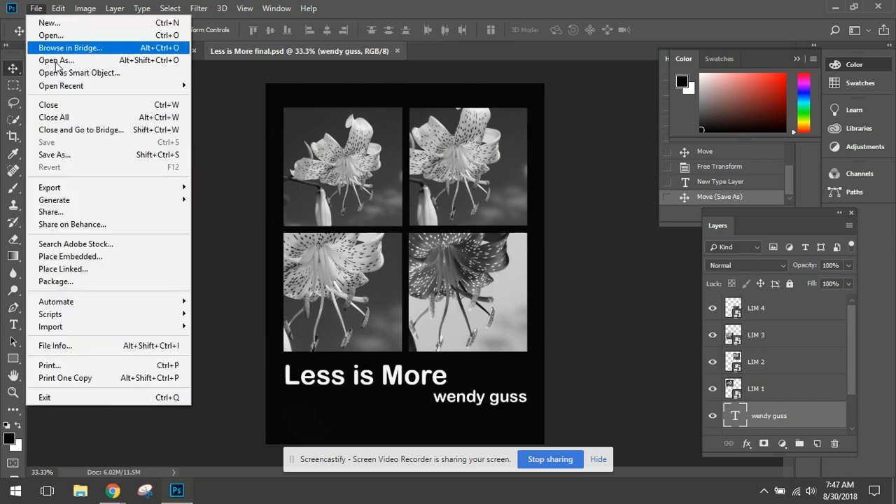
left_click(70, 154)
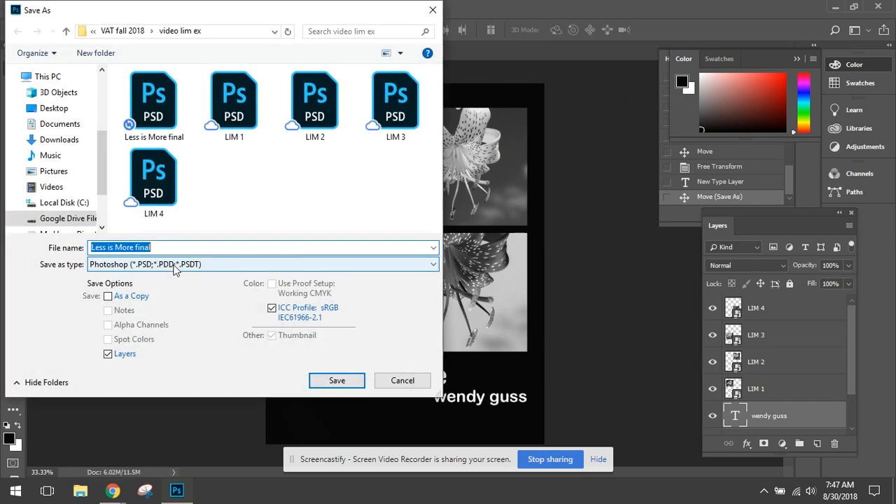
left_click(175, 264)
left_click(166, 369)
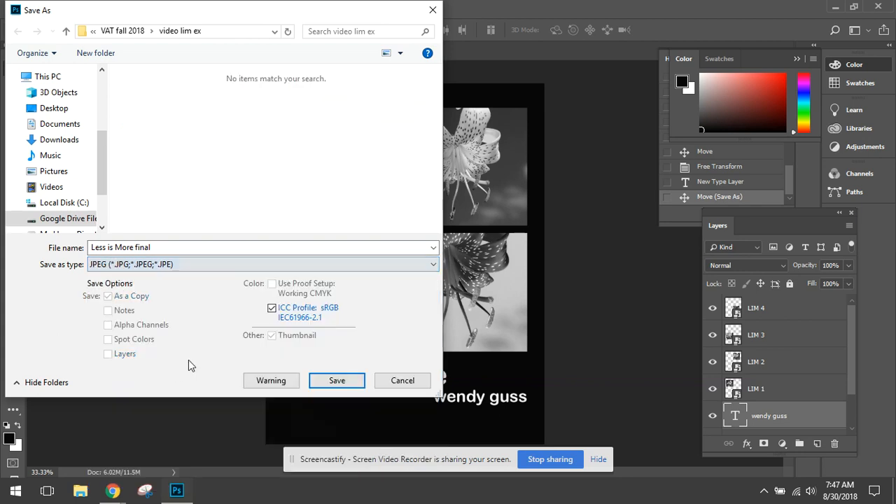
left_click(340, 379)
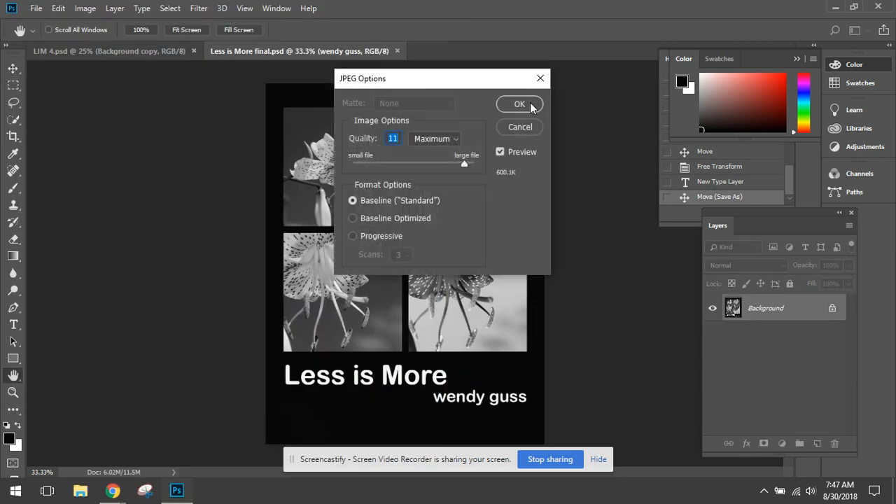
left_click(519, 104)
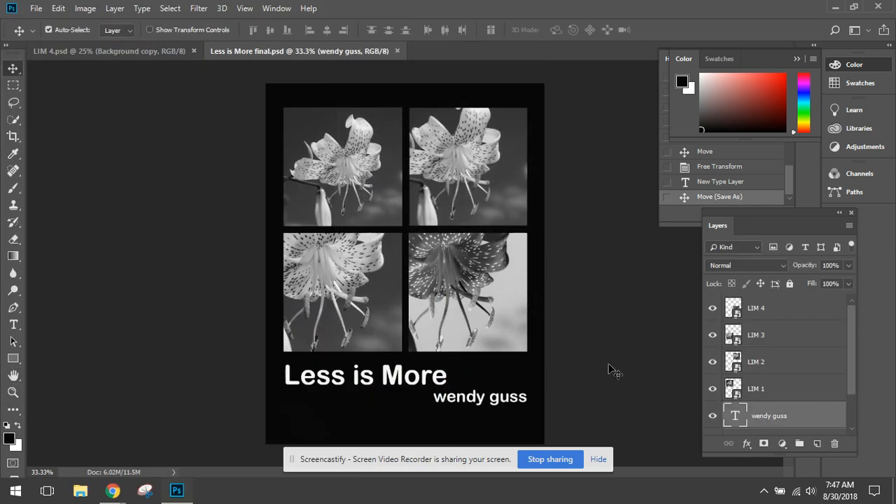